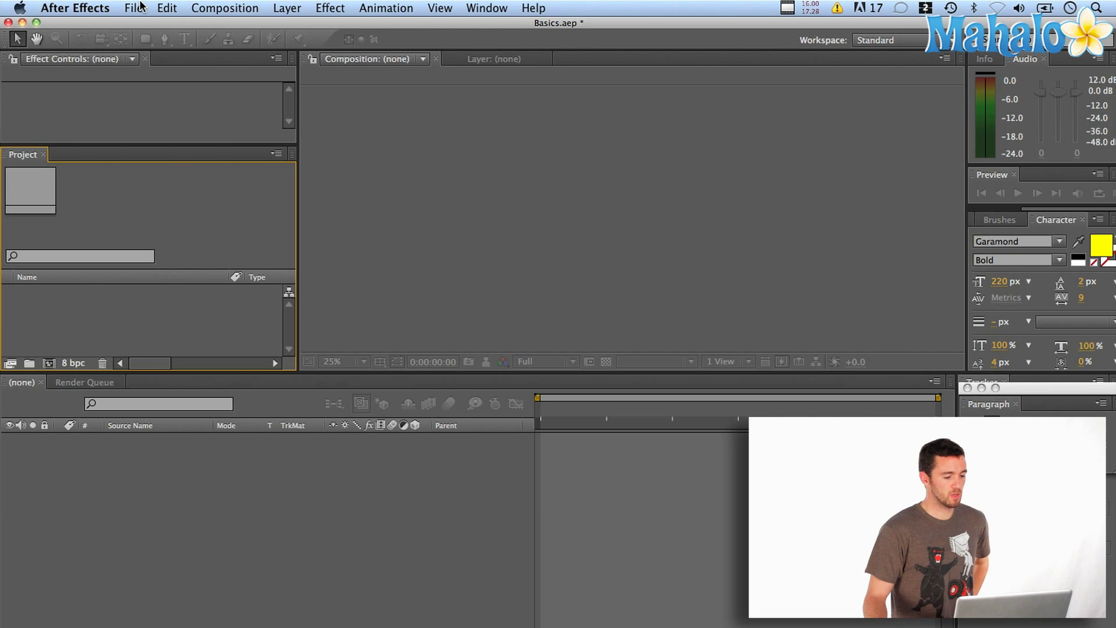
Import LiViTY_Outside, LiViTY_Crowd and LiViTY_Shirt-Bags jpgs from Pictures > 2011 > 2011_0106 Green Event > Web
left_click(142, 11)
mouse_move(165, 238)
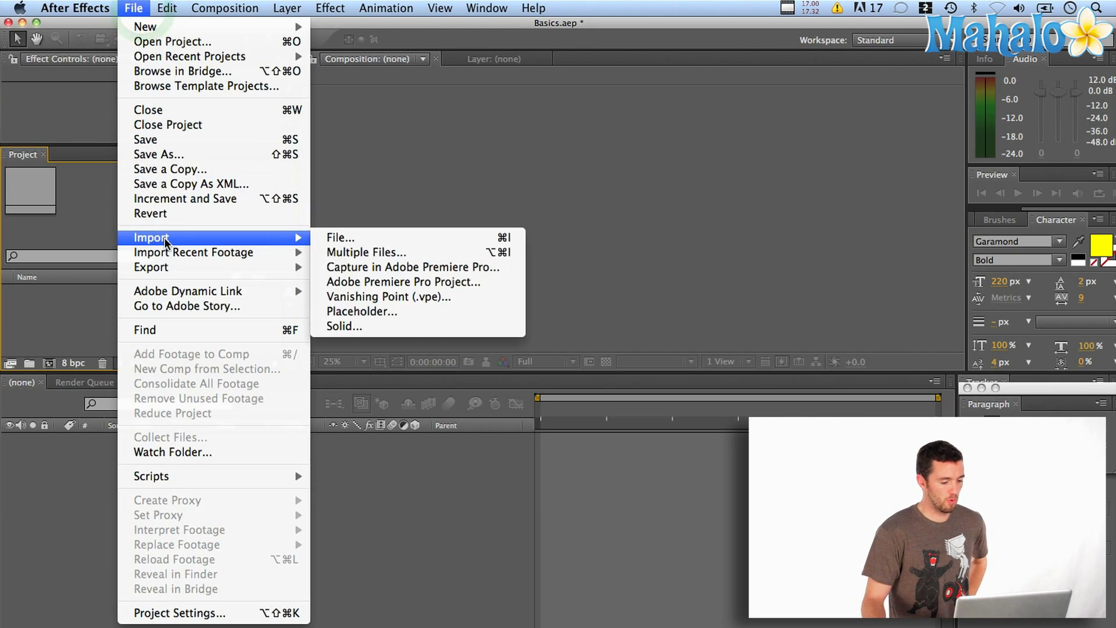
left_click(336, 238)
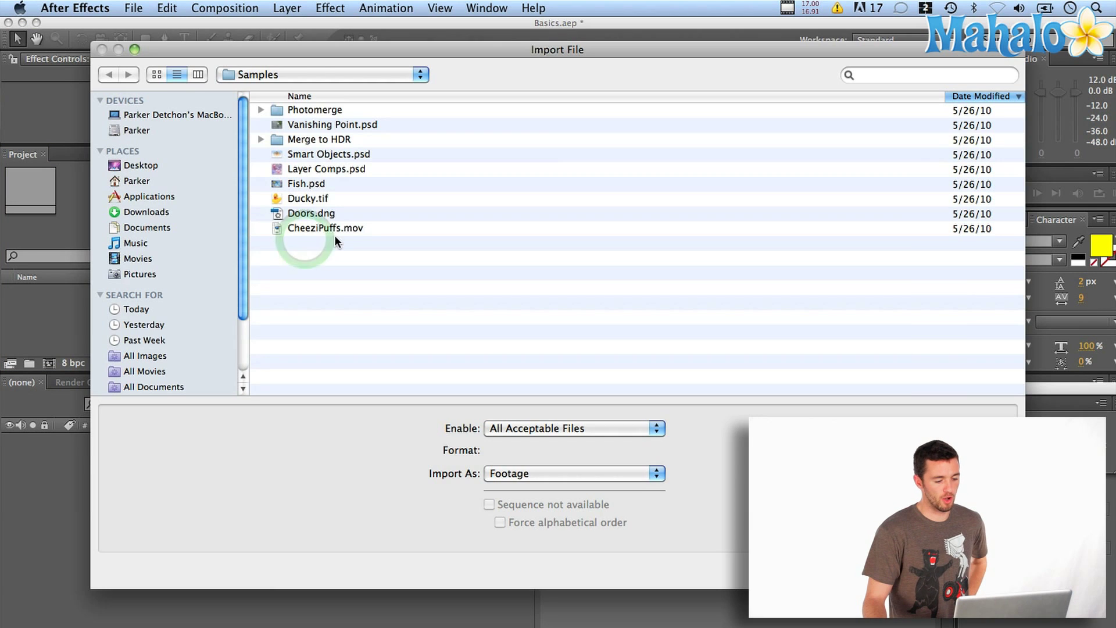
left_click(151, 274)
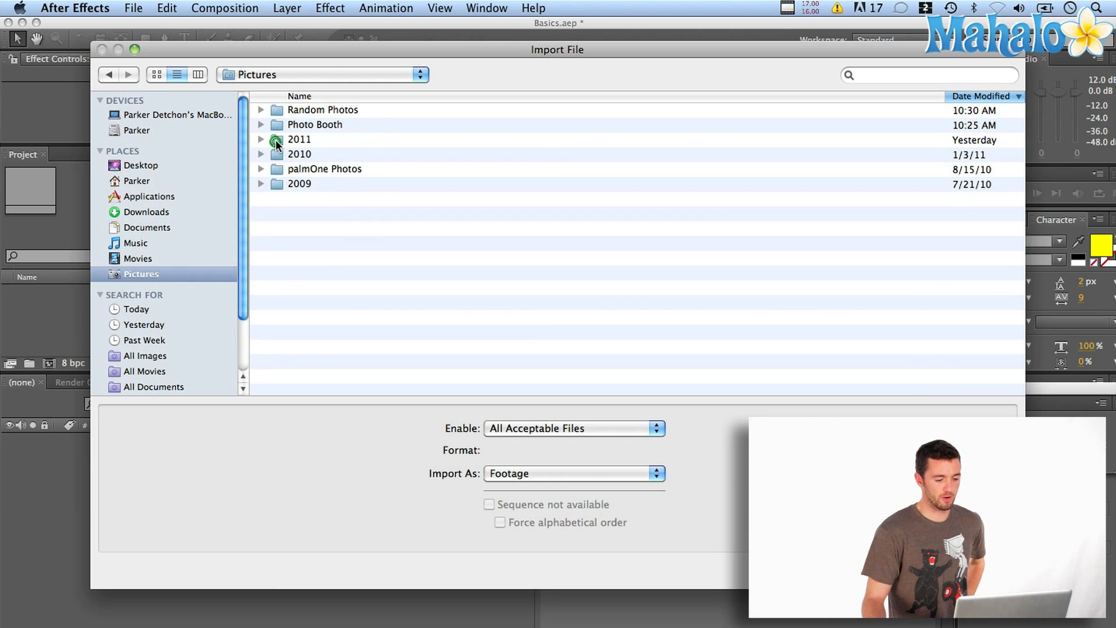
double_click(276, 141)
double_click(277, 115)
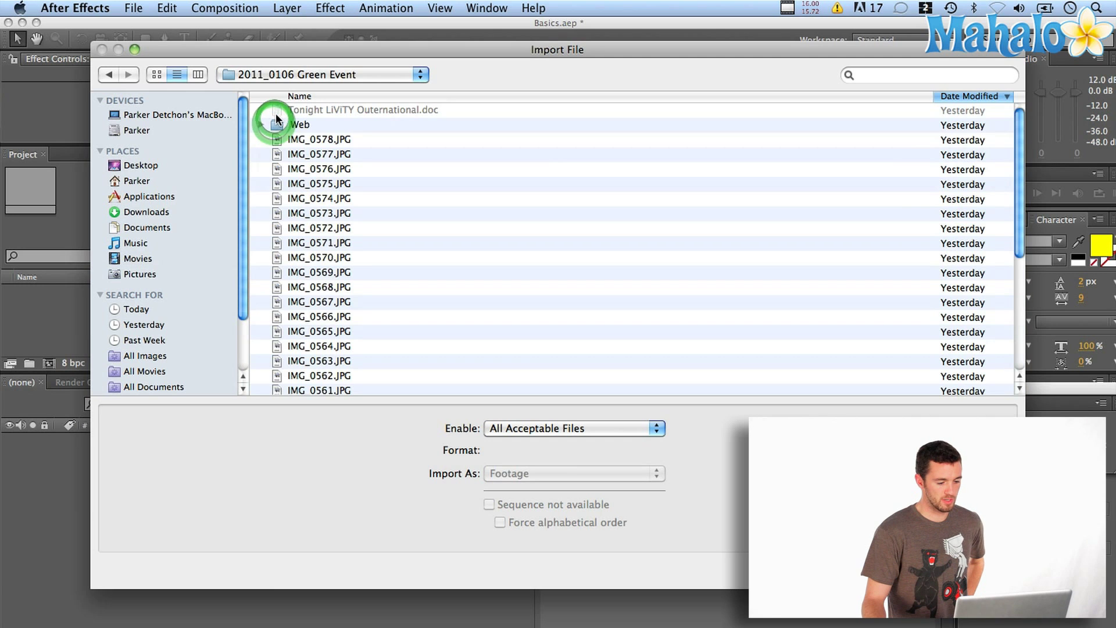
double_click(278, 123)
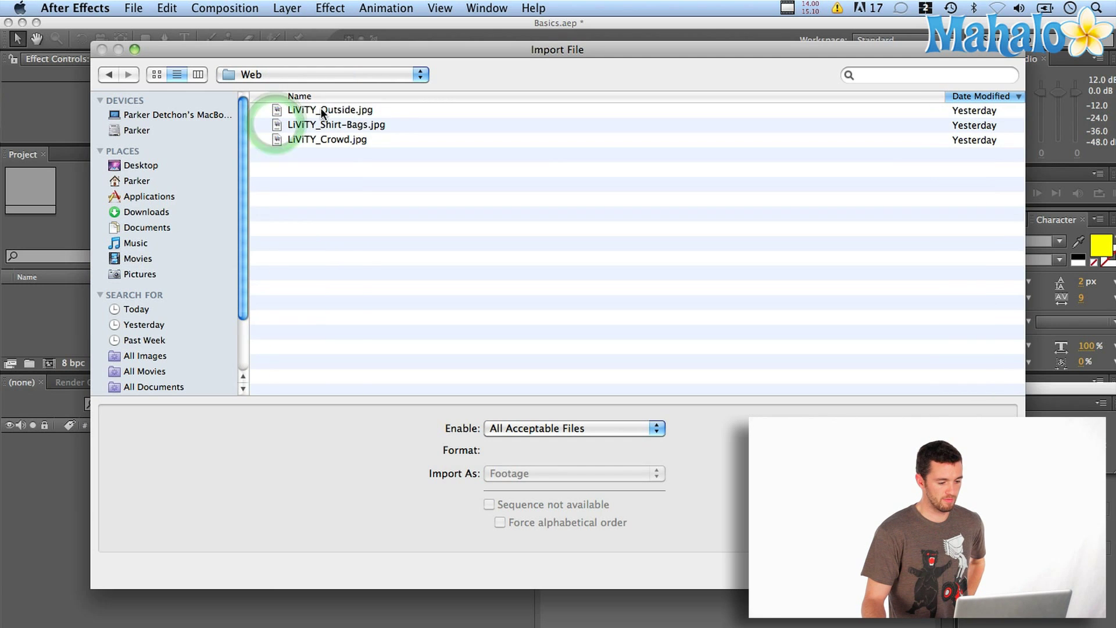
left_click(322, 110)
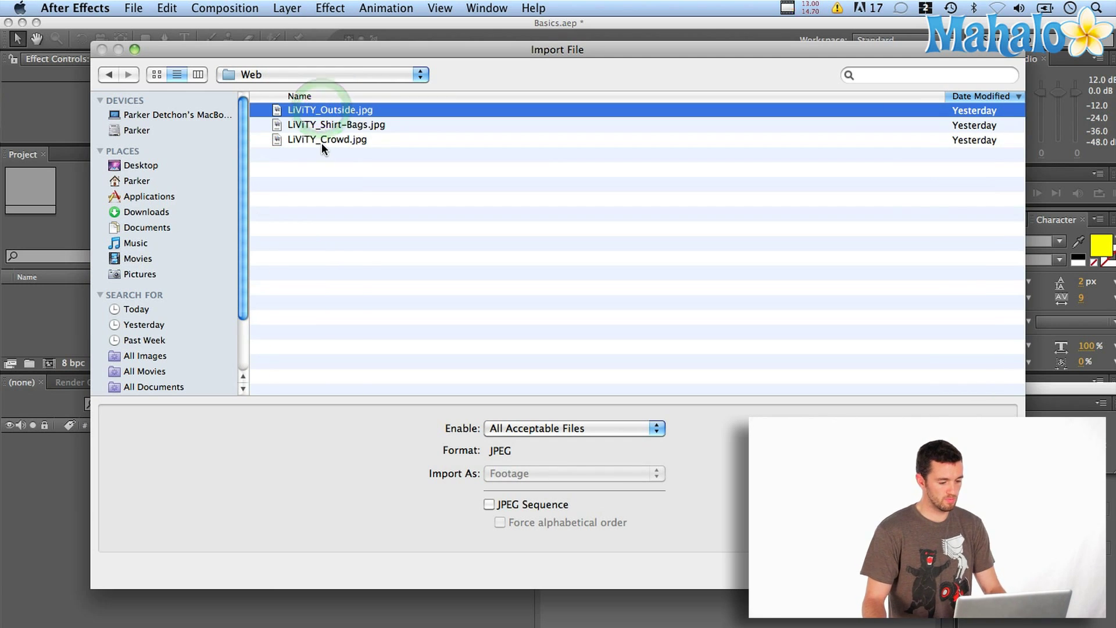
left_click(322, 141, "shift")
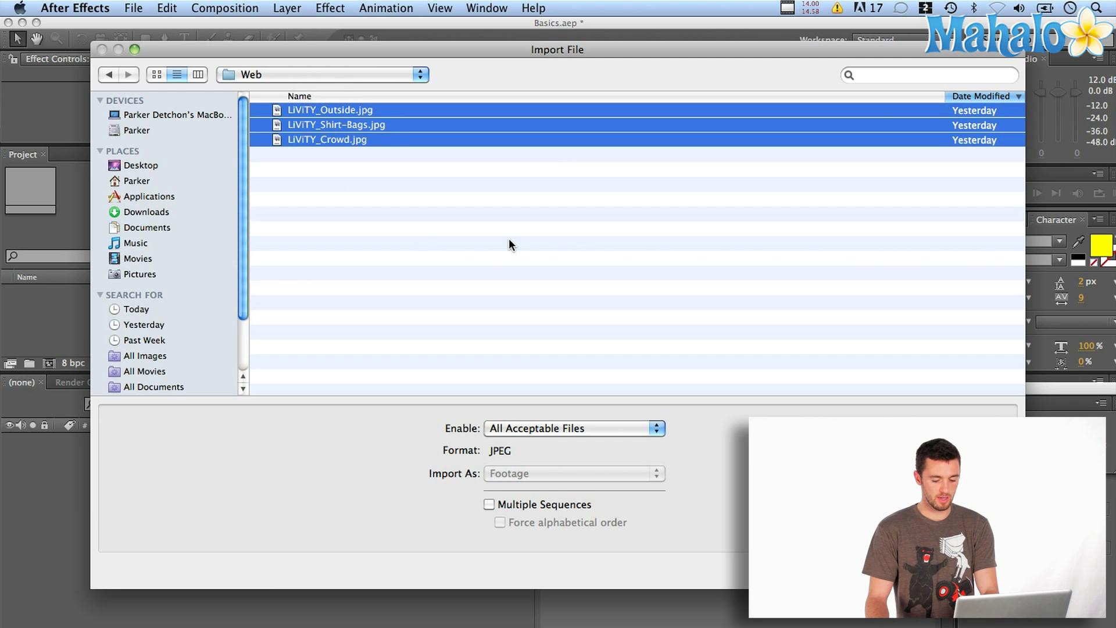
key("Return")
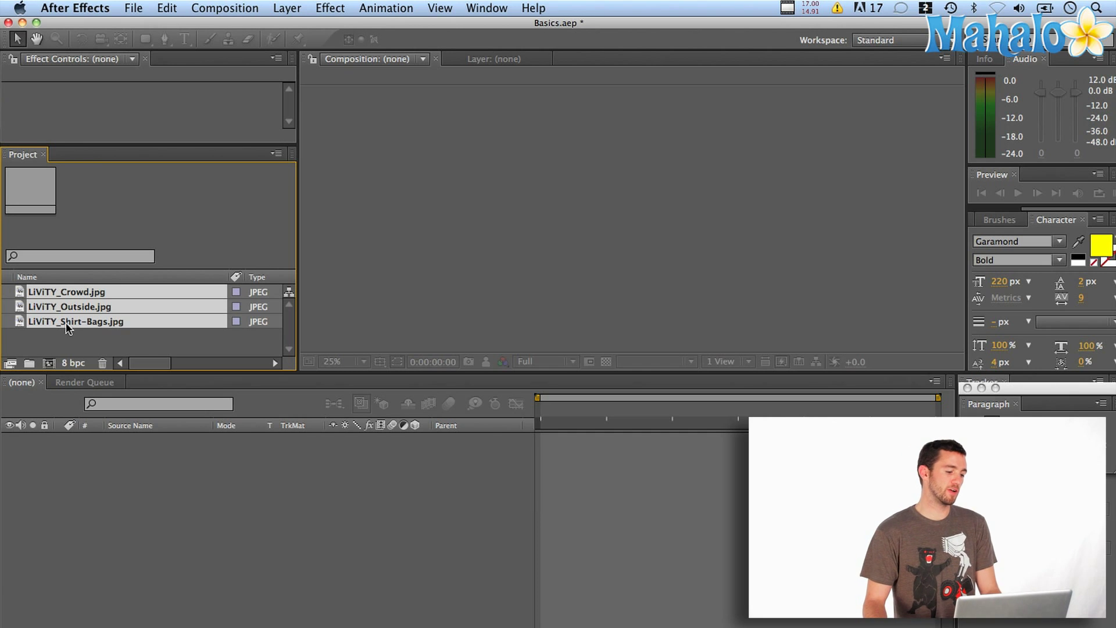
Preview the details of each imported LiViTY photo in the Project panel
left_click(72, 339)
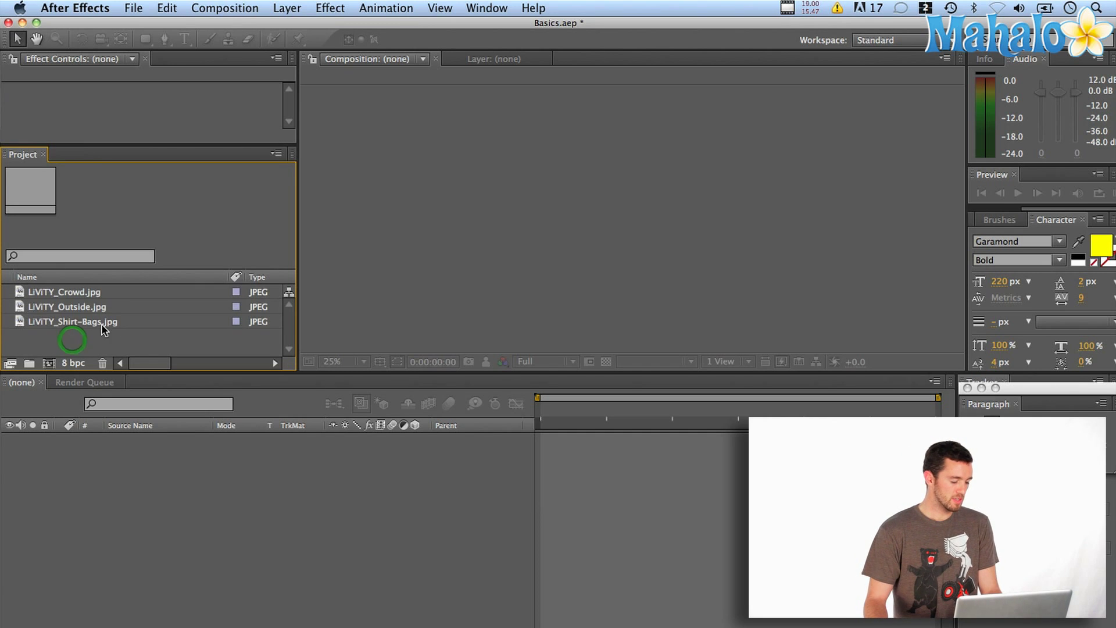
left_click(43, 293)
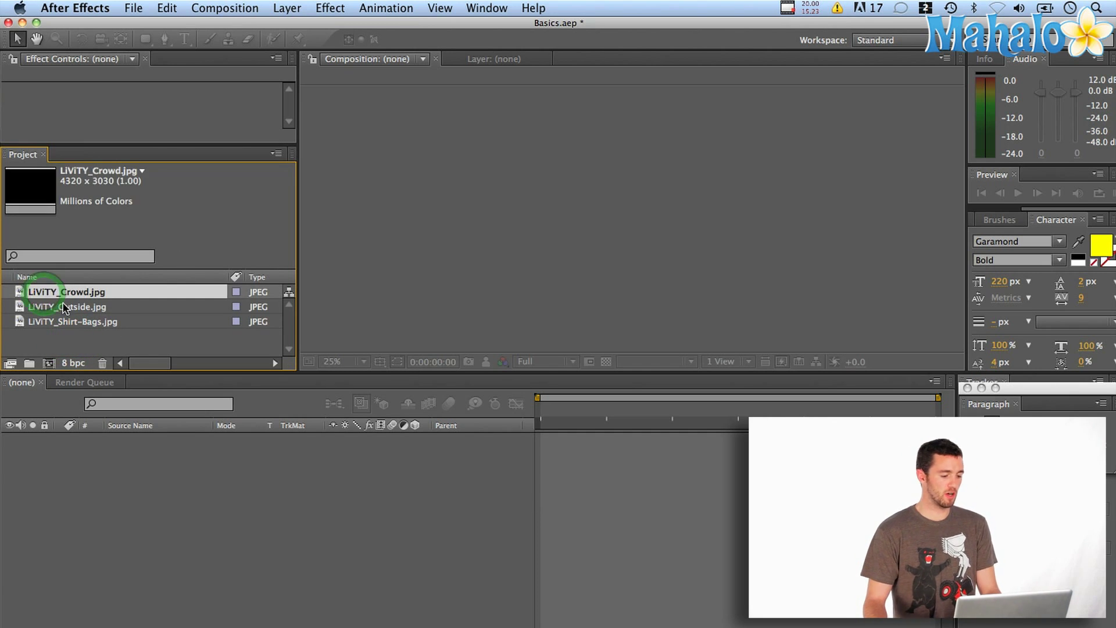
key("Down")
key("Down")
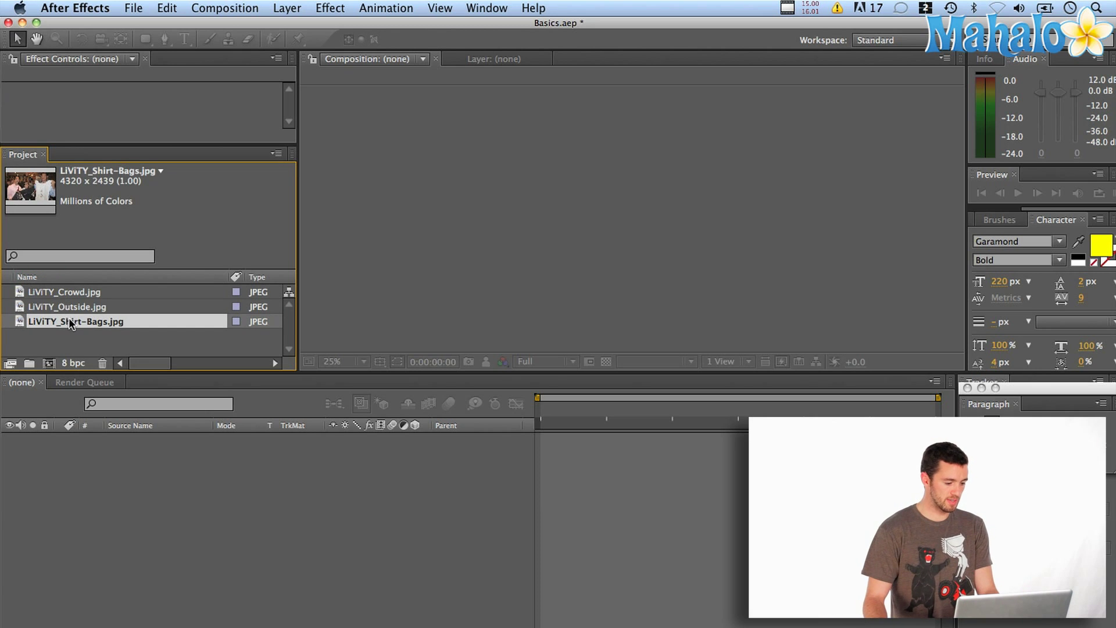
left_click(59, 332)
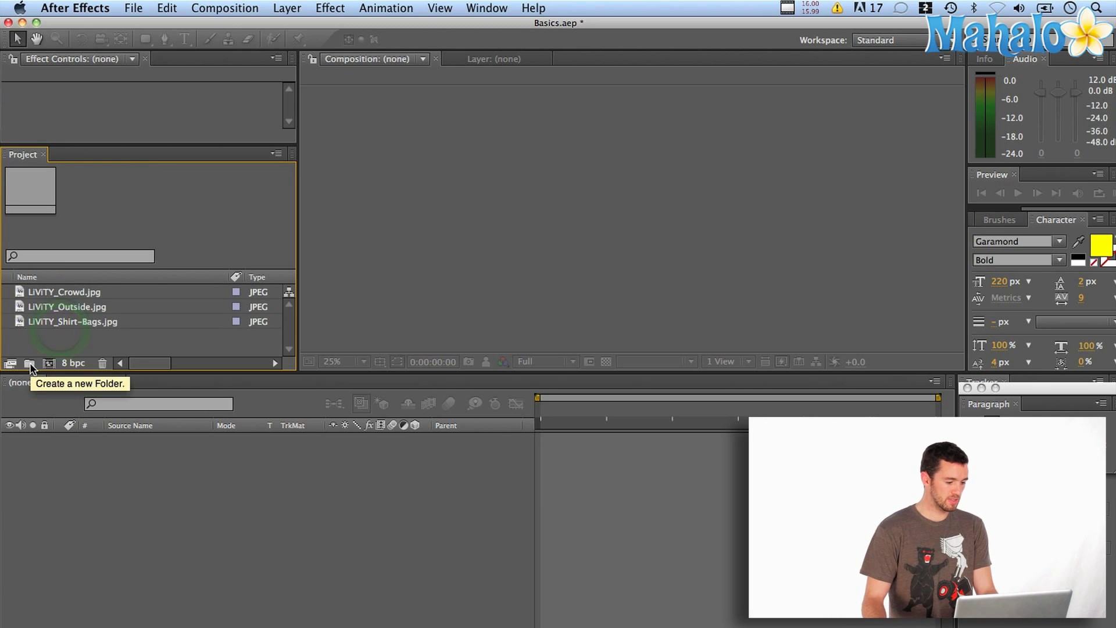
Create a project folder named Photos, move the three LiViTY jpgs into it, and expand it
left_click(30, 365)
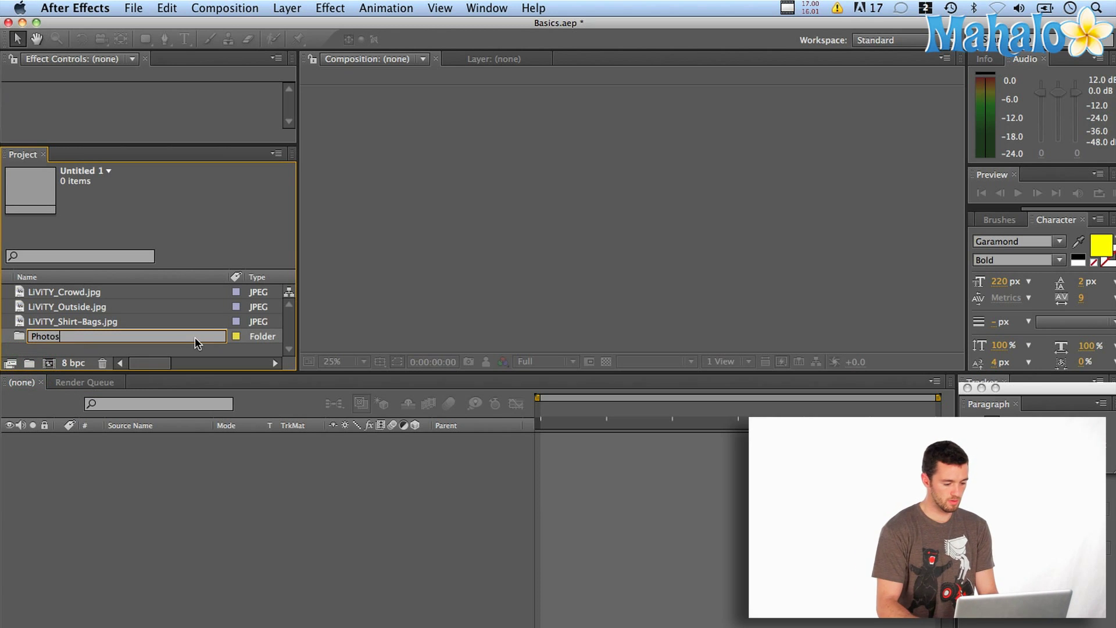
key("Return")
left_click(74, 294)
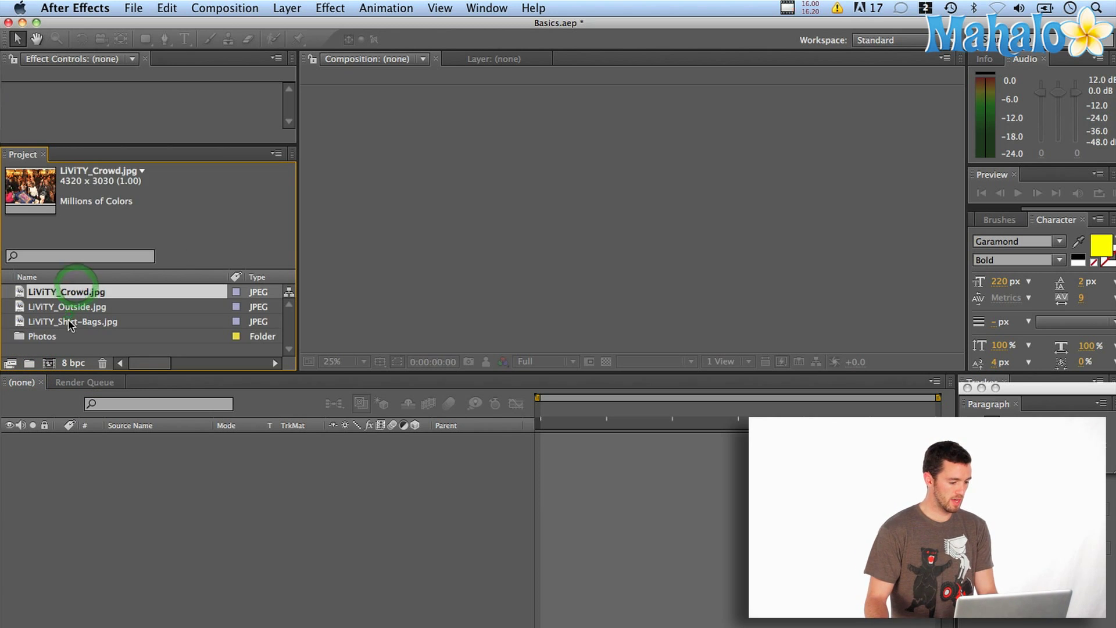
left_click(47, 323, "shift")
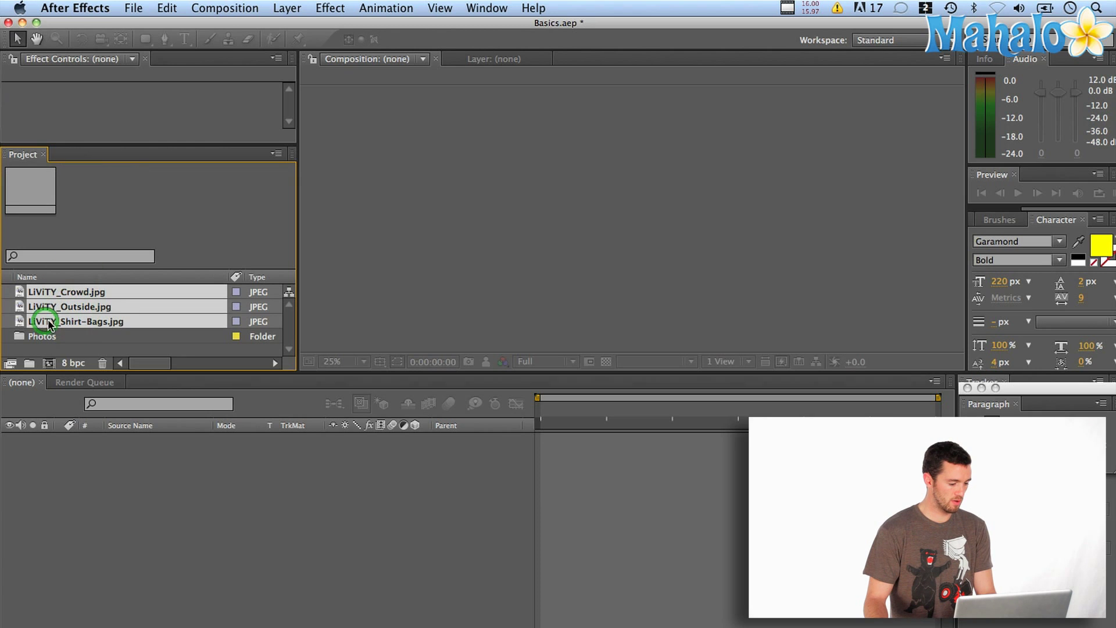
left_click_drag(49, 324, 41, 336)
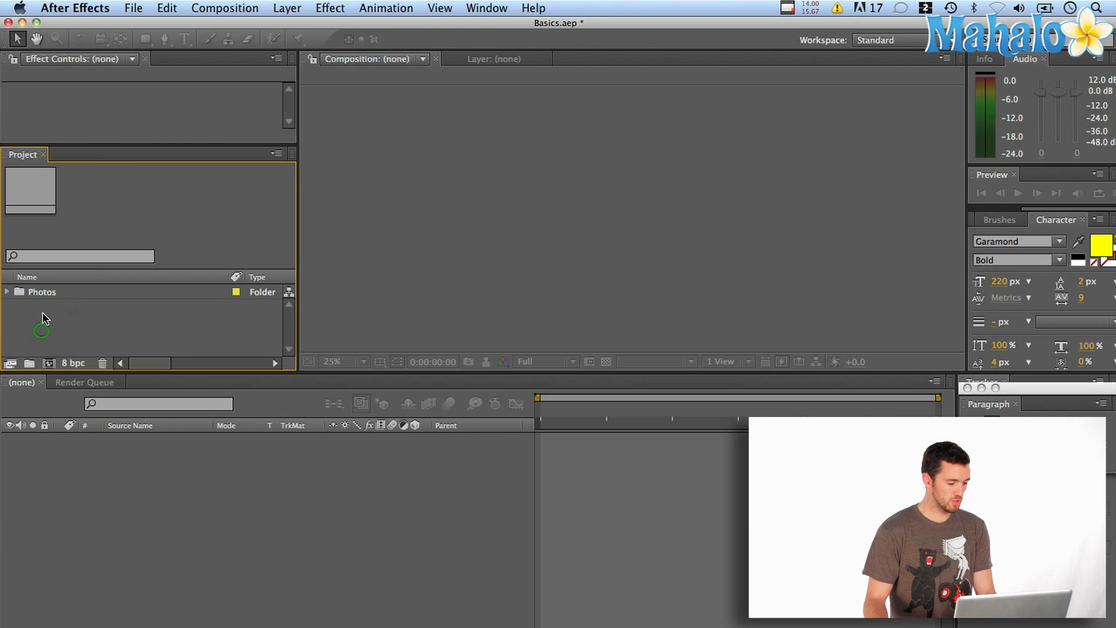
left_click(7, 292)
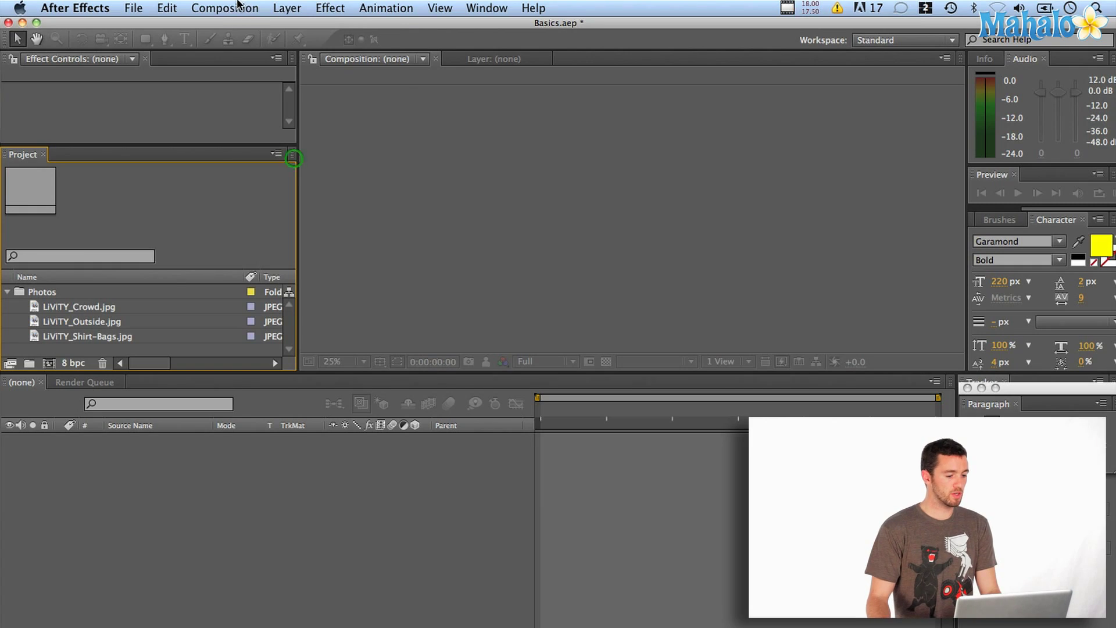
Create Comp 1 with the HDV/HDTV 720 29.97 preset: 1280×720, 29.97 fps, 10 seconds
left_click(238, 6)
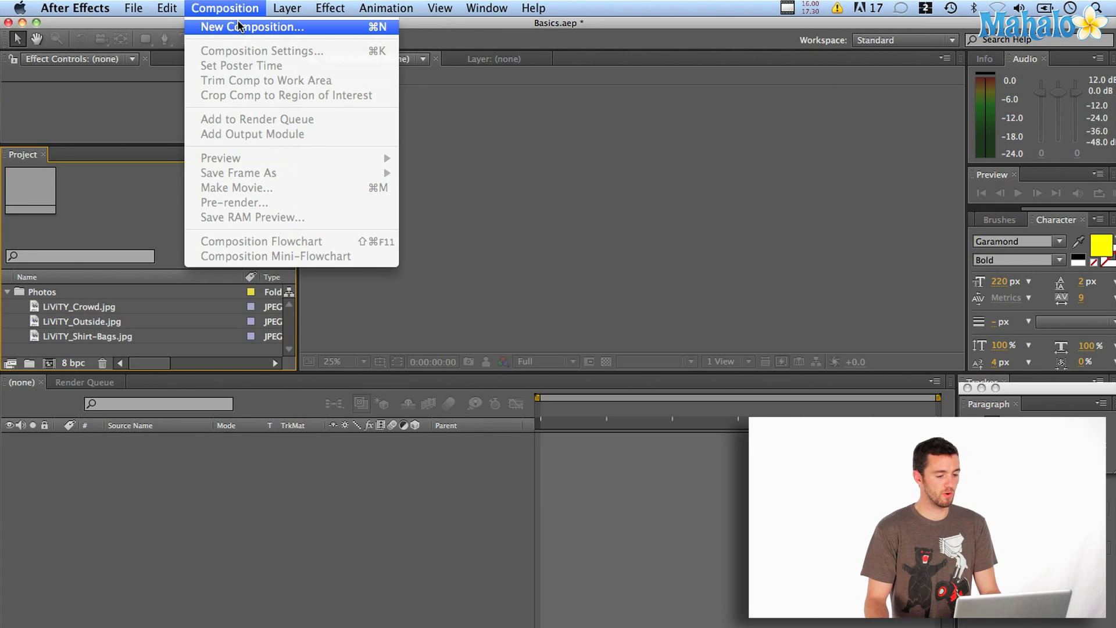
left_click(239, 25)
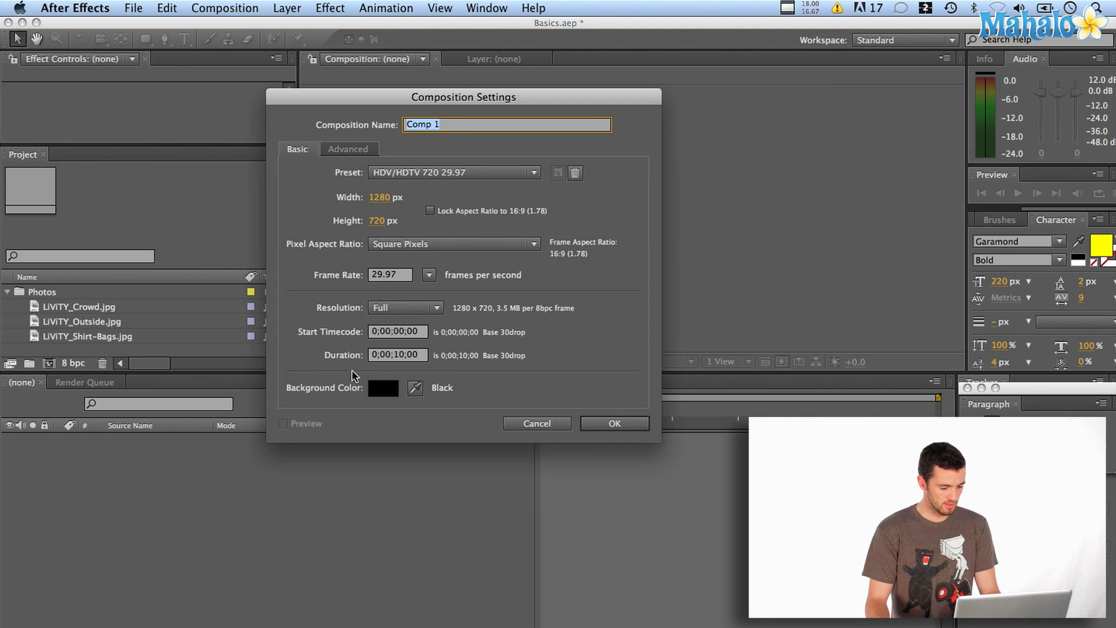
left_click(640, 424)
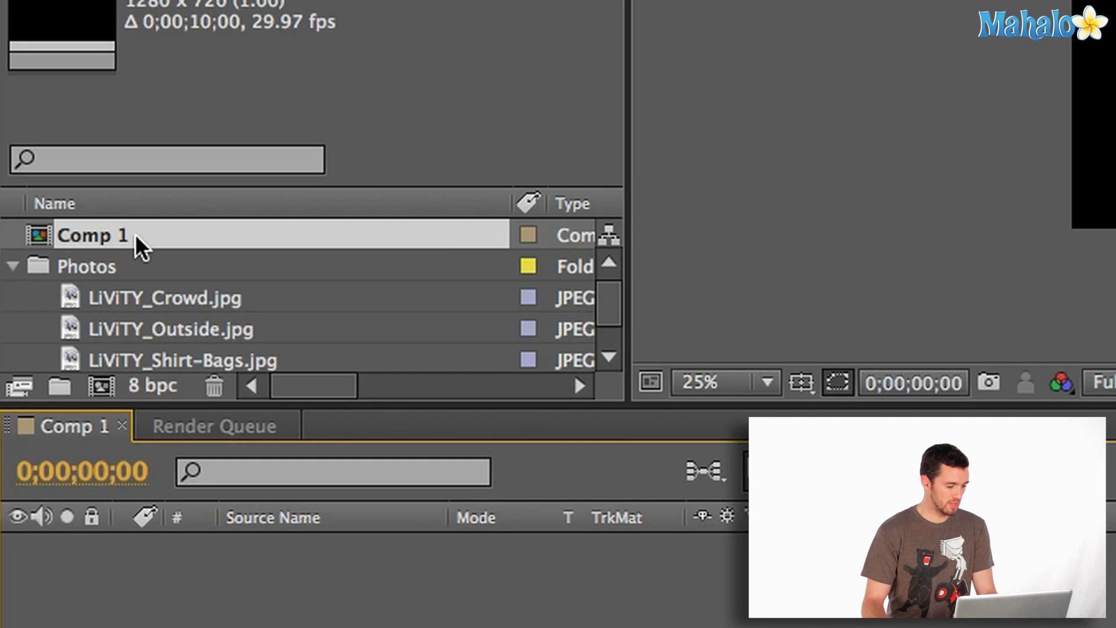
Collapse Photos and create a new project folder named Comps
left_click(13, 269)
left_click(41, 294)
left_click(51, 383)
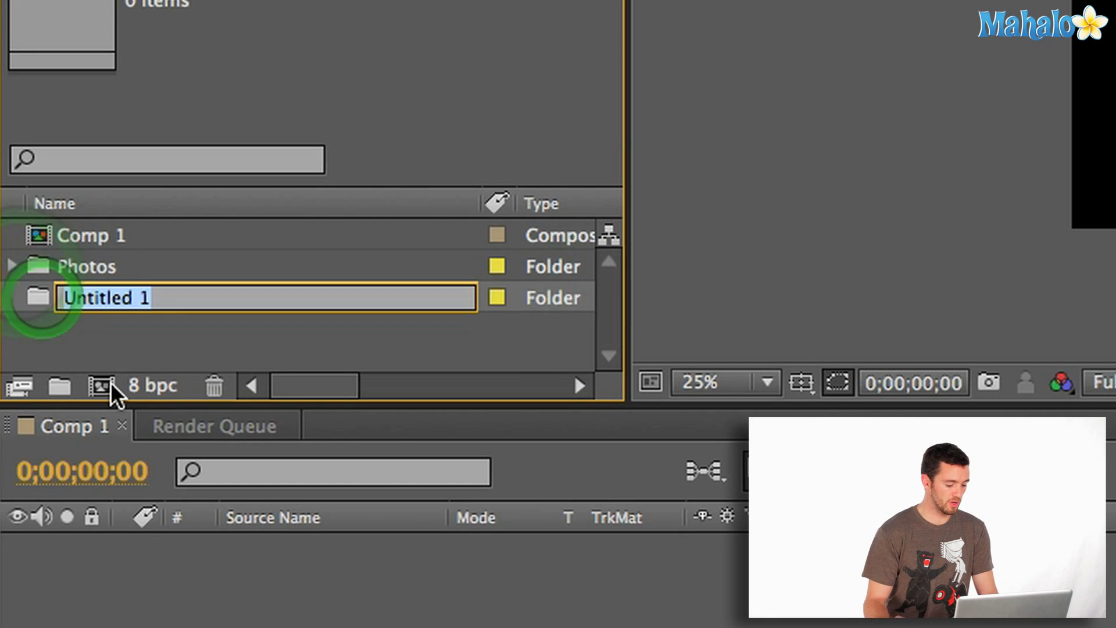
type("Comps")
key("Return")
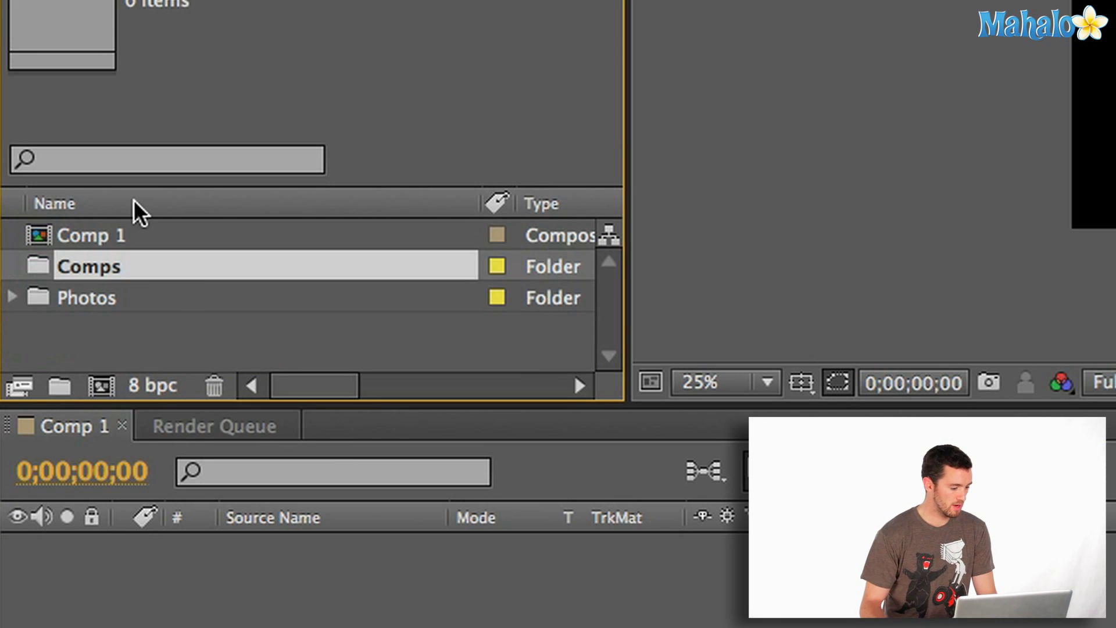
Move Comp 1 into the Comps folder and expand Photos again
left_click_drag(51, 232, 46, 255)
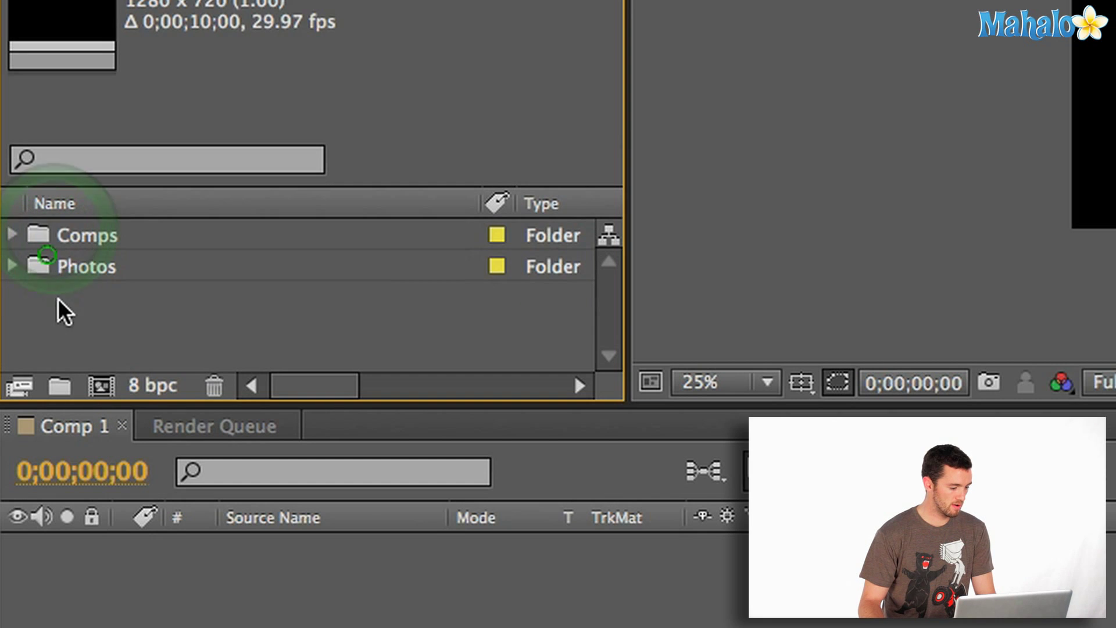
left_click(43, 266)
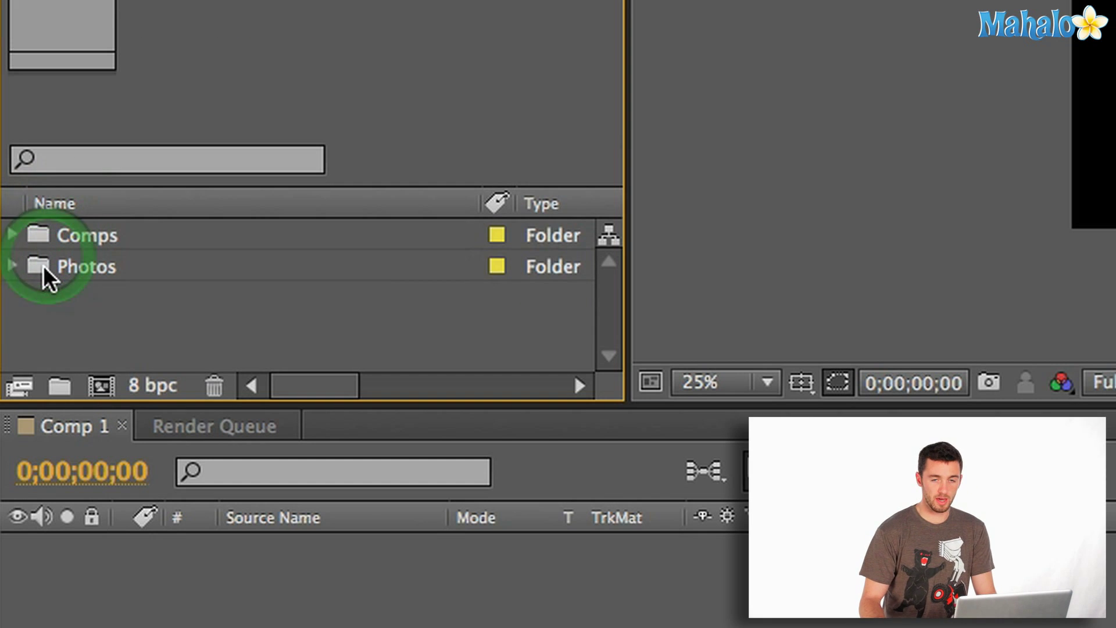
left_click(11, 265)
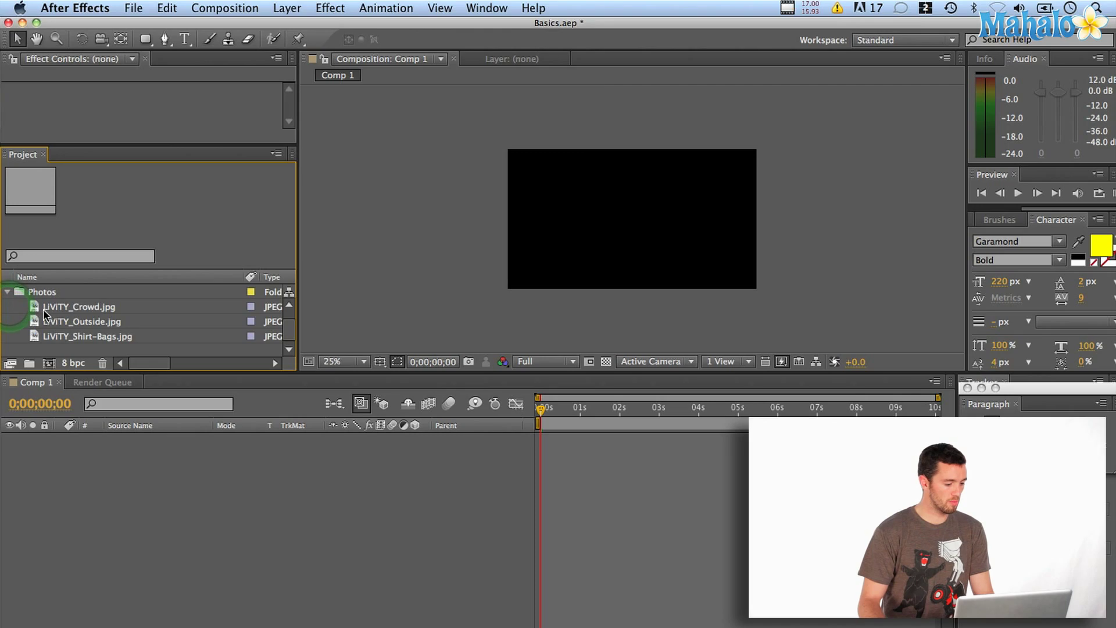
Drop LiViTY_Crowd.jpg into the Comp 1 viewer as layer 1 and adjust the viewer zoom
left_click_drag(38, 310, 638, 217)
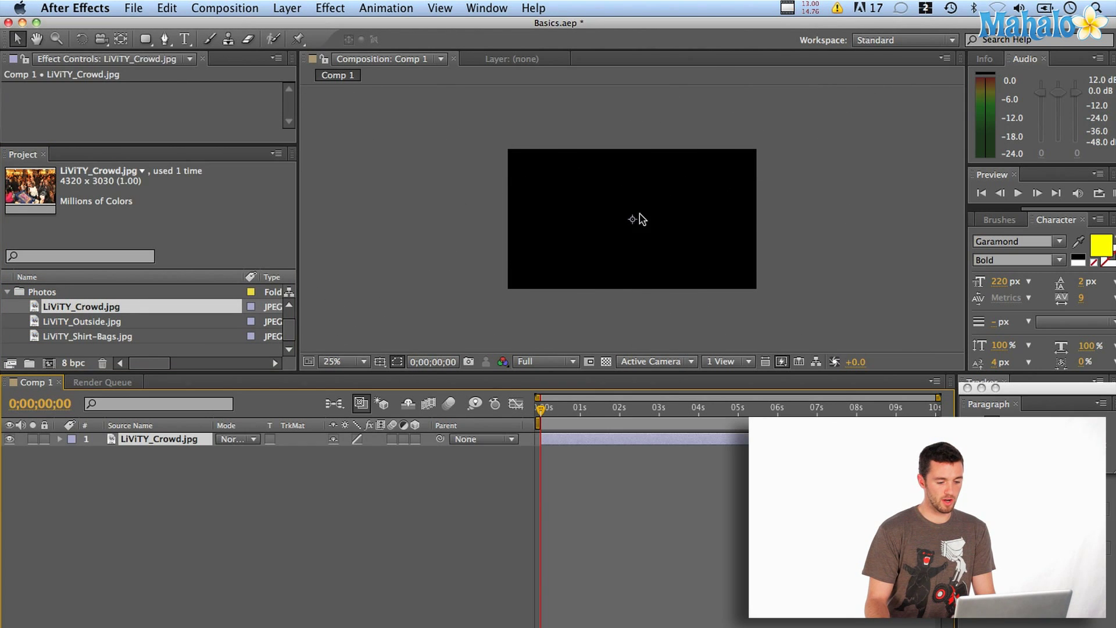
key("comma")
key("comma")
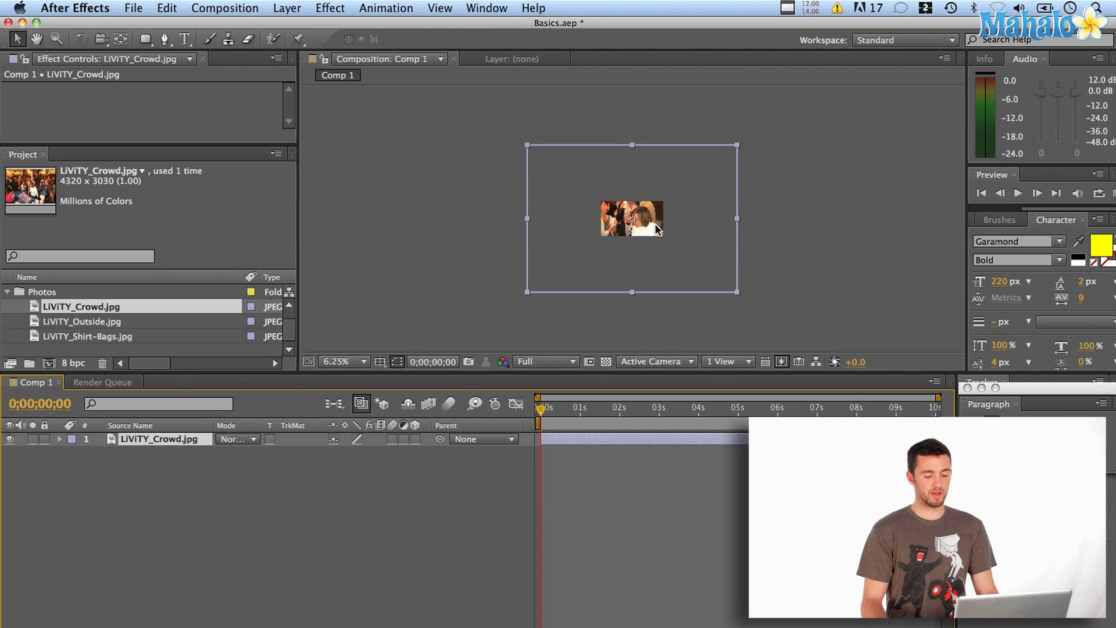
key("period")
key("period")
key("period")
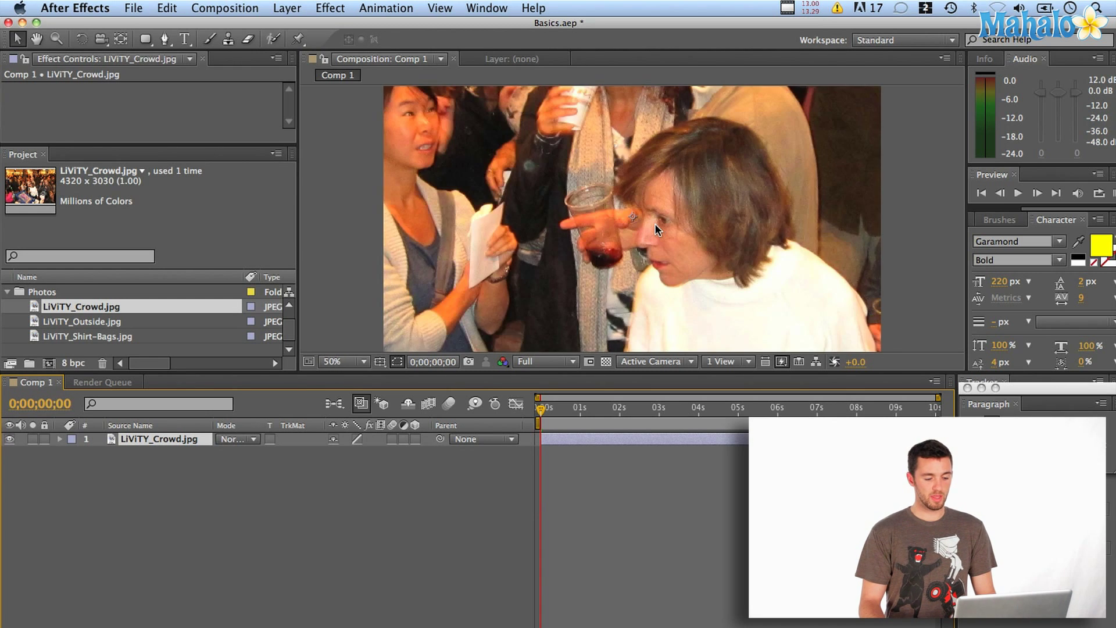
Zoom the viewer to 25% and drag the crowd photo so another group of people fills the frame
key("comma")
key("comma")
key("comma")
left_click(710, 168)
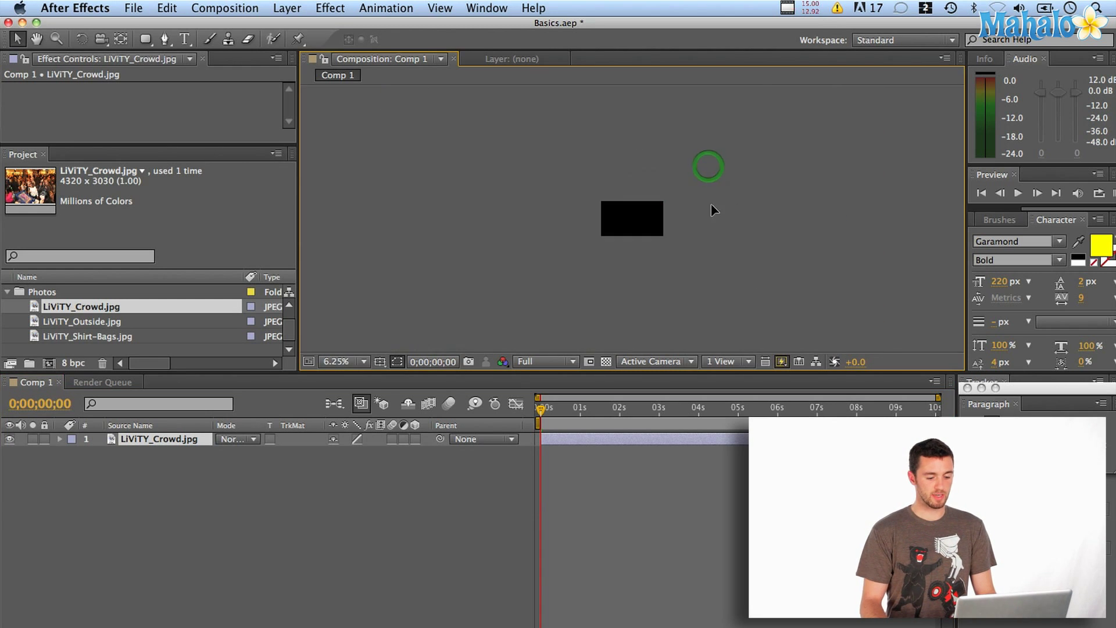
left_click_drag(699, 180, 969, 219)
key("period")
key("period")
left_click_drag(592, 227, 427, 259)
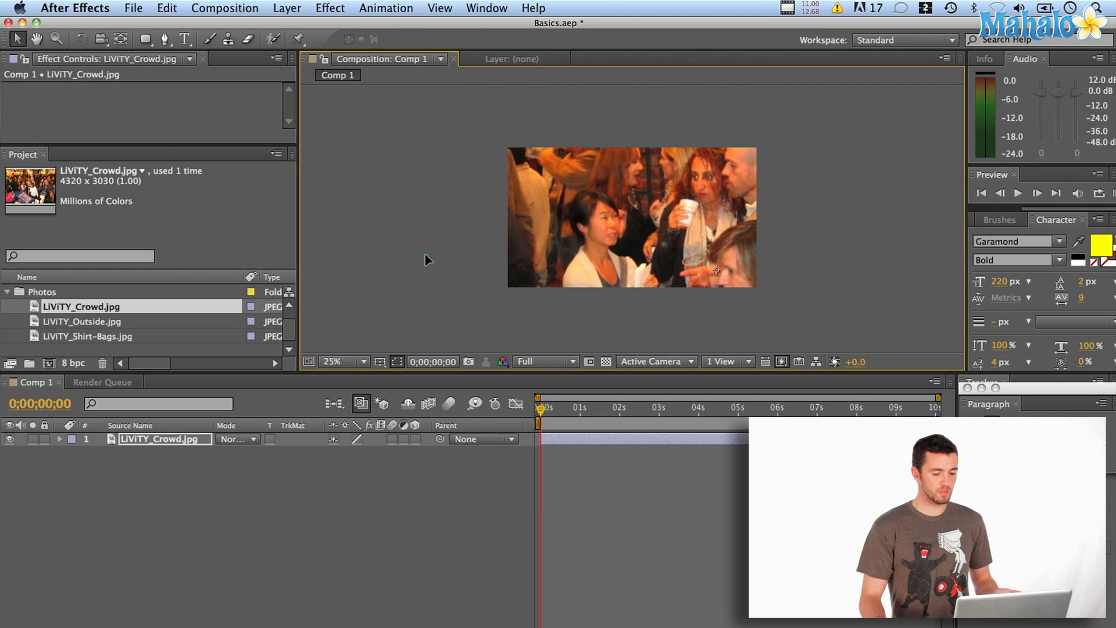
left_click_drag(620, 241, 579, 255)
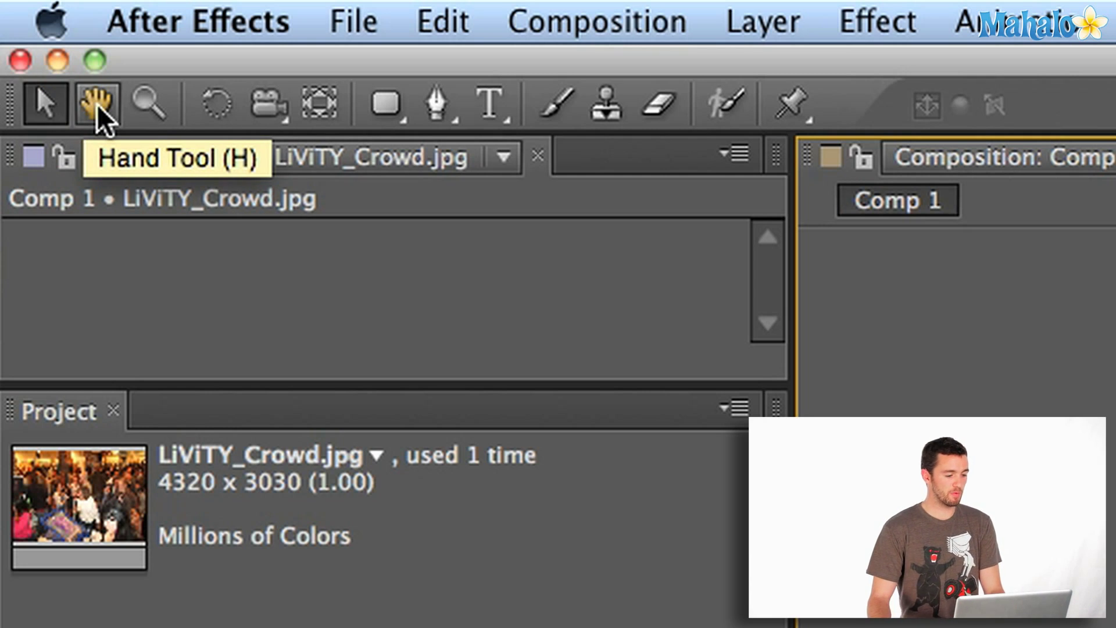
Switch to the Hand tool (H), then to the Rotation tool (W)
key("h")
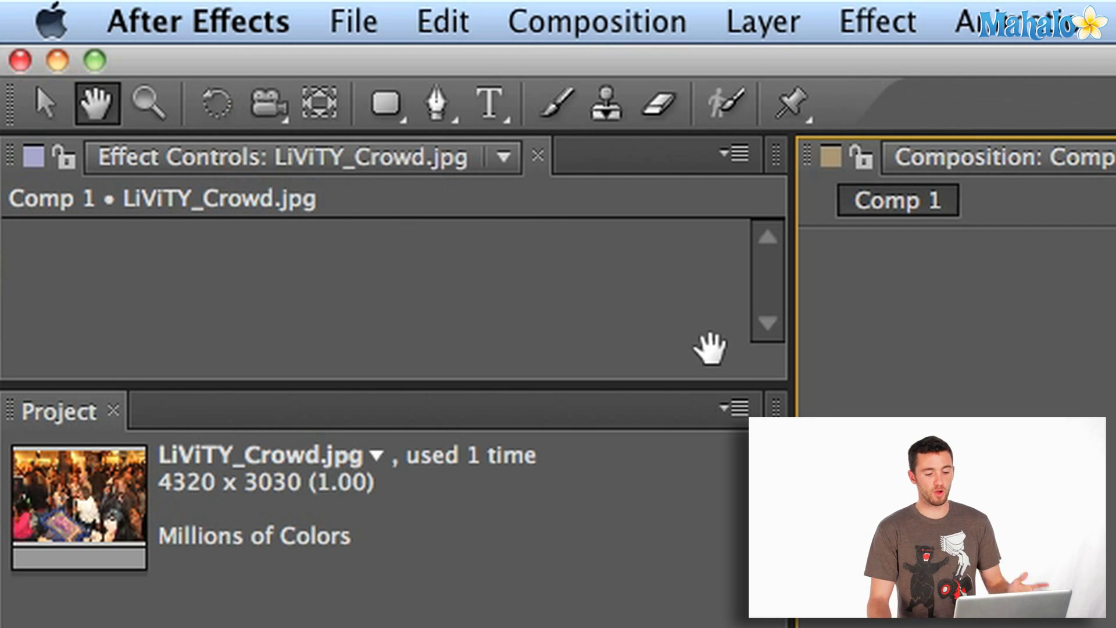
key("w")
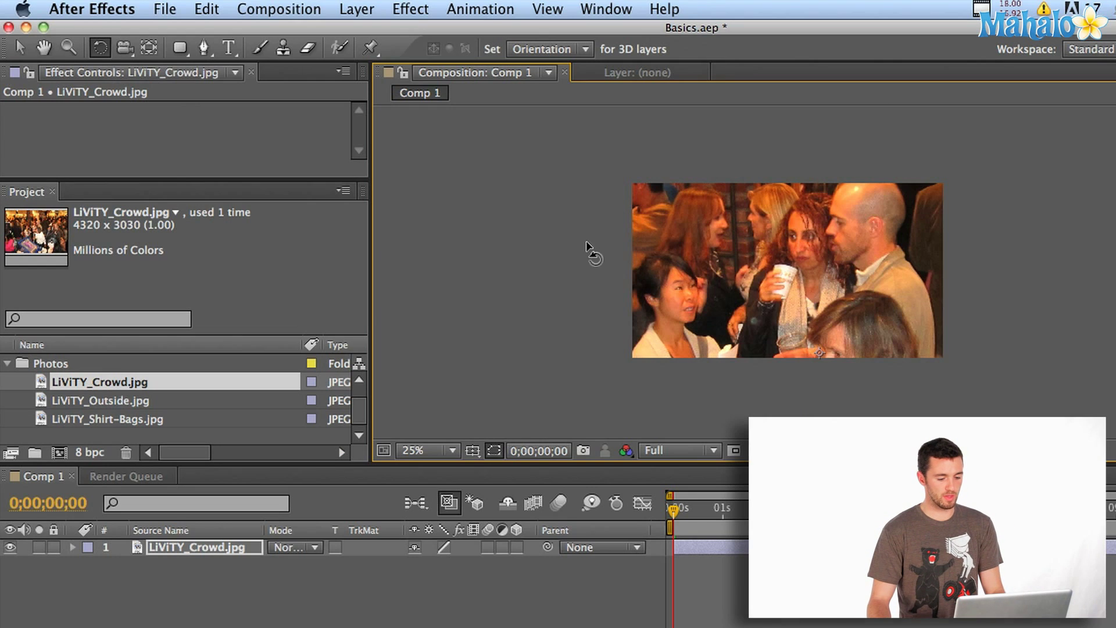
Tilt the crowd photo slightly, then try the Unified Camera and Pan Behind tools before choosing Rounded Rectangle
mouse_move(844, 238)
left_mouse_down()
mouse_move(805, 227)
mouse_move(847, 257)
left_mouse_up()
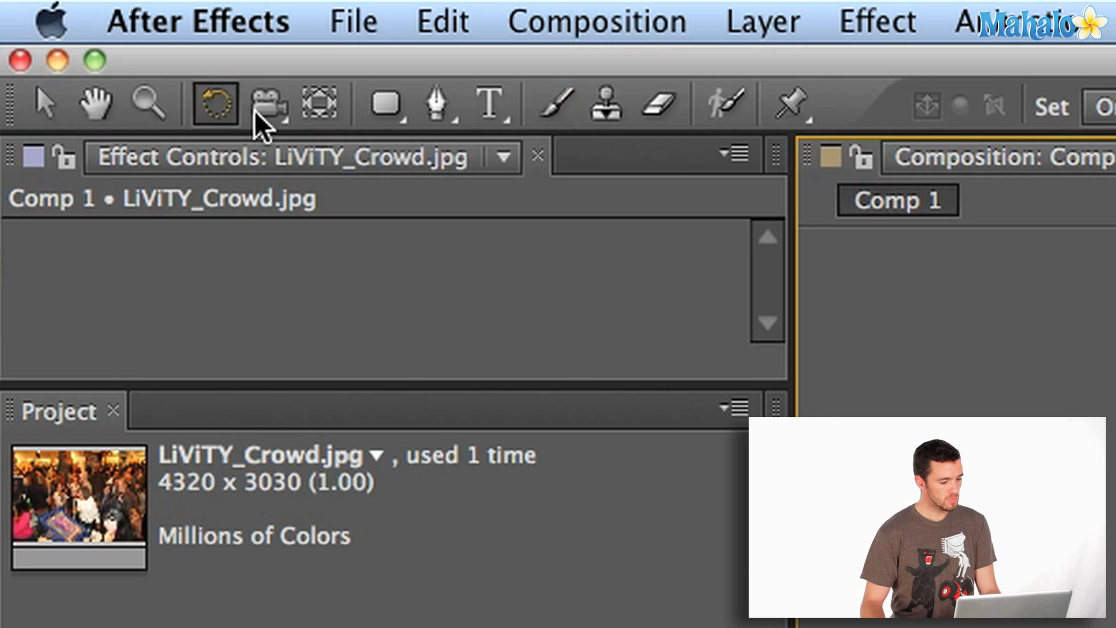
left_click(124, 48)
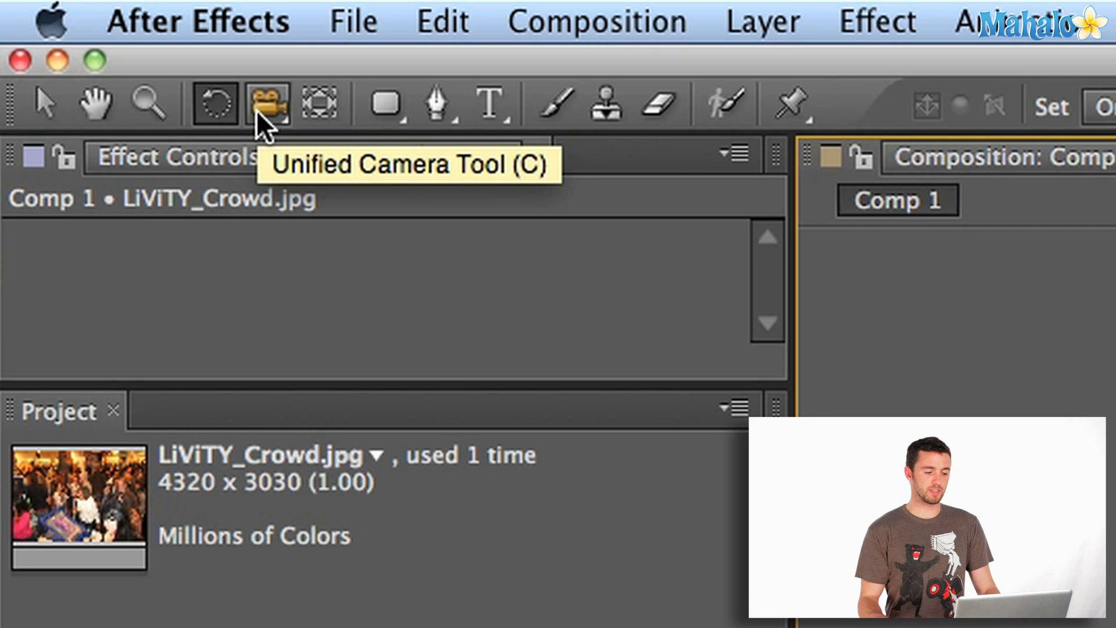
left_click(335, 98)
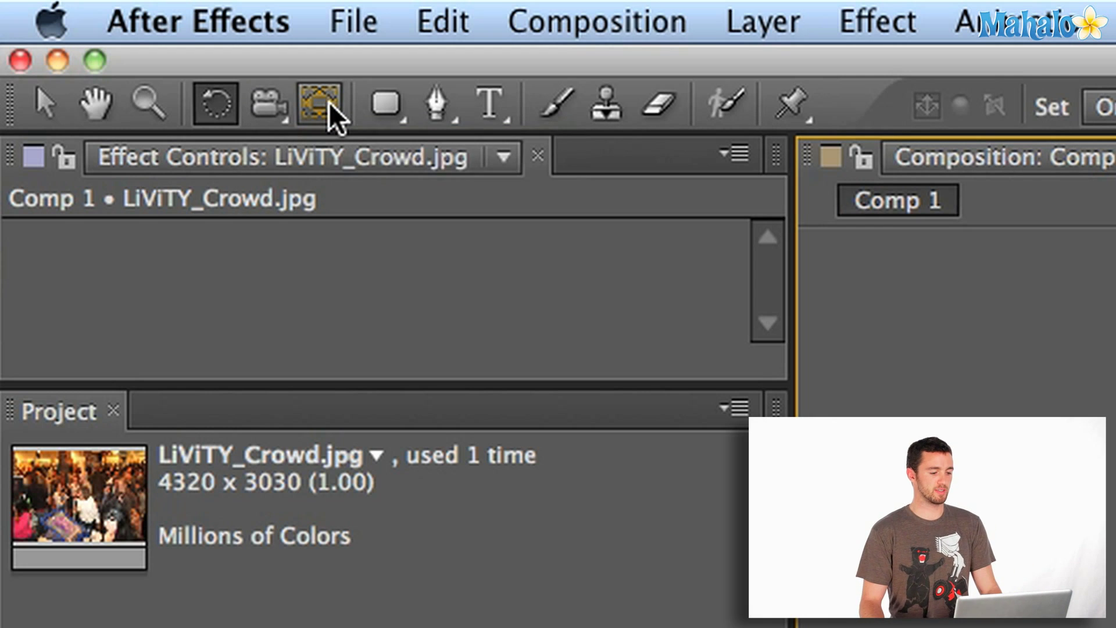
left_click(378, 111)
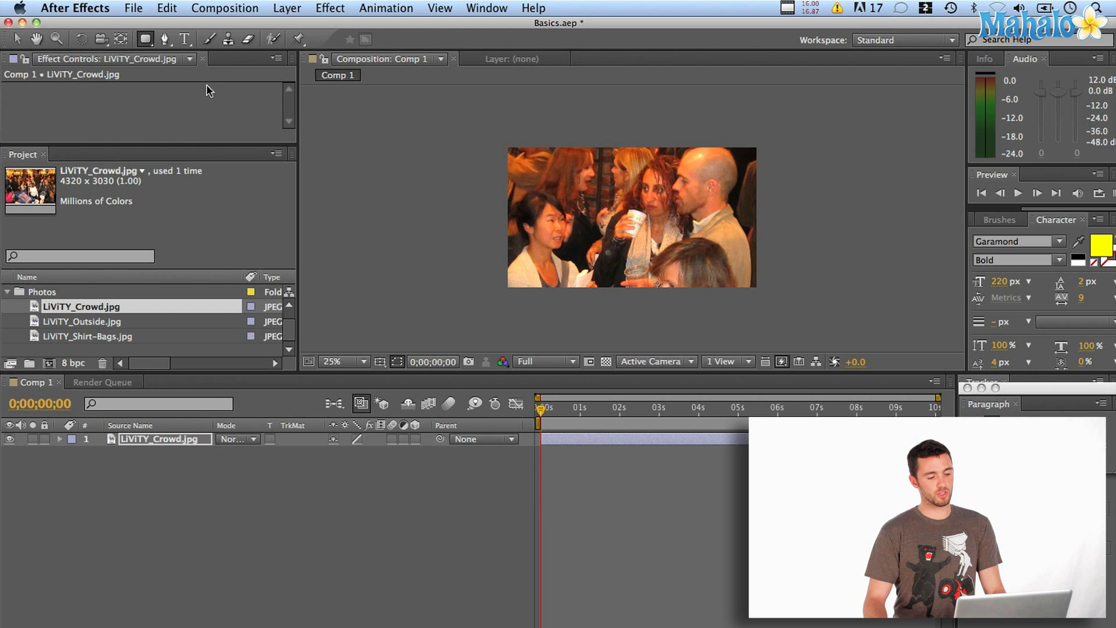
Drag a rounded-rectangle Mask 1 across the tilted crowd photo, then deselect the layer
left_click_drag(523, 161, 722, 266)
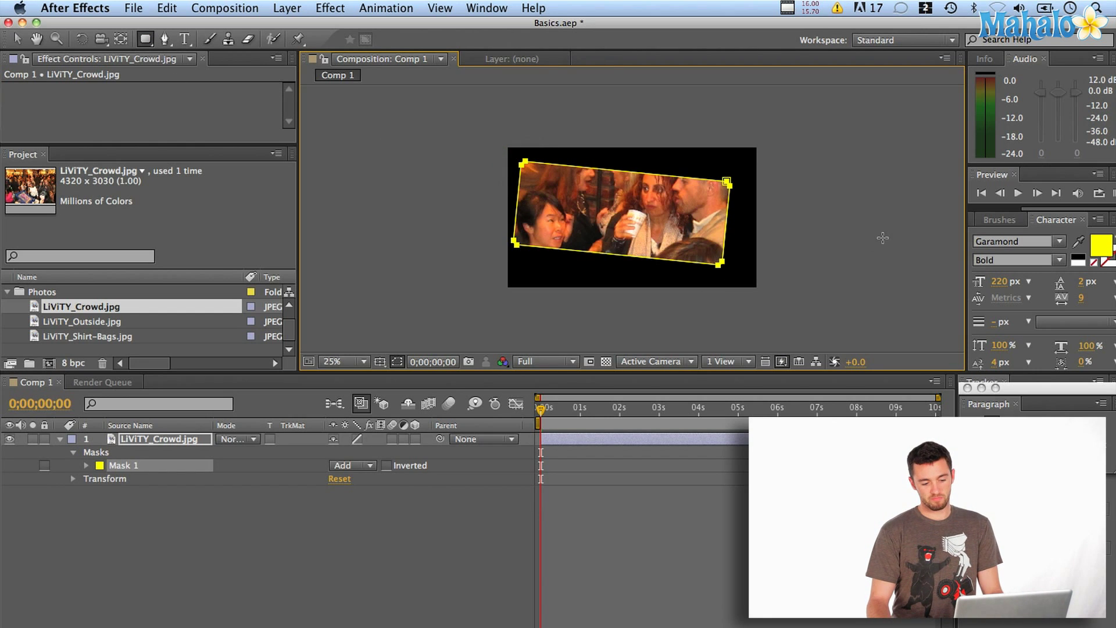
left_click(588, 480)
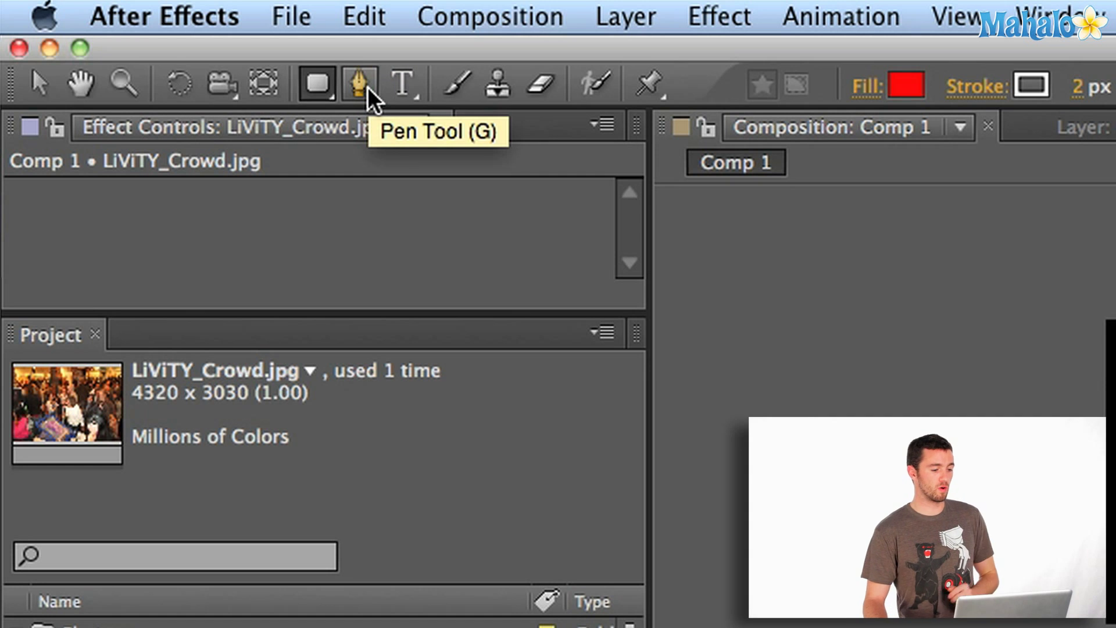
With the Pen tool, draw a closed, curved red blob over the people
left_click(168, 45)
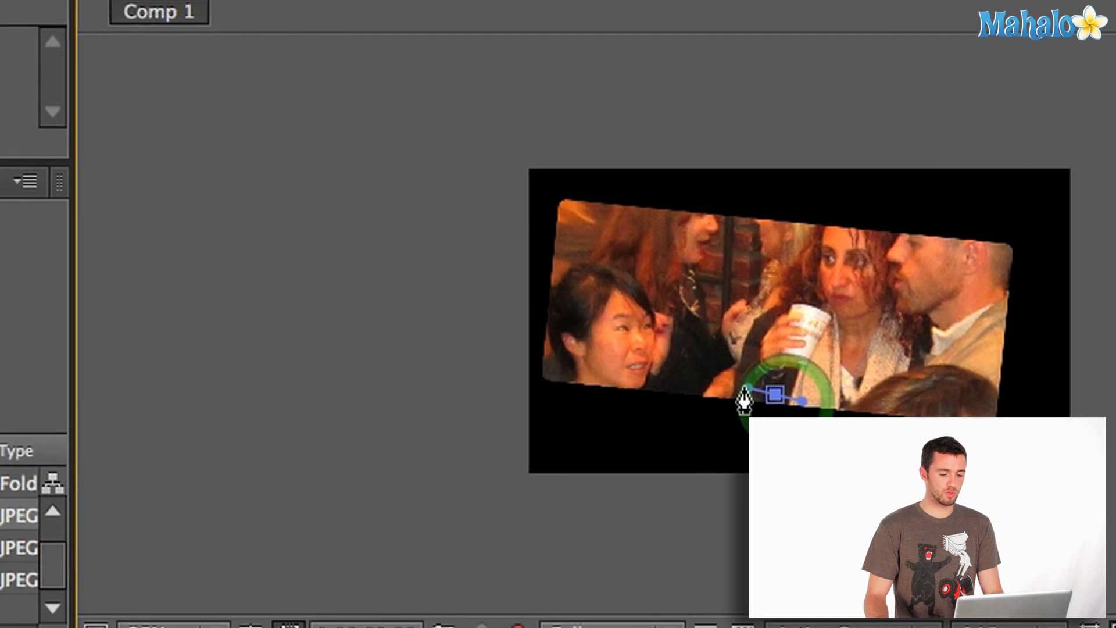
left_click_drag(512, 325, 459, 312)
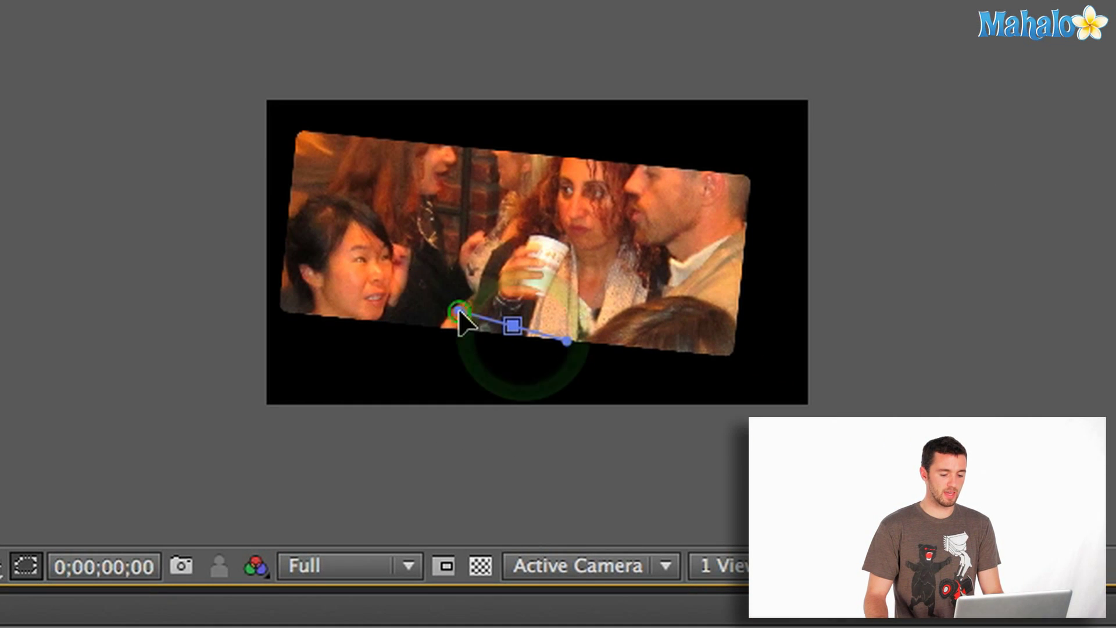
left_click_drag(369, 241, 379, 201)
left_click_drag(490, 165, 590, 158)
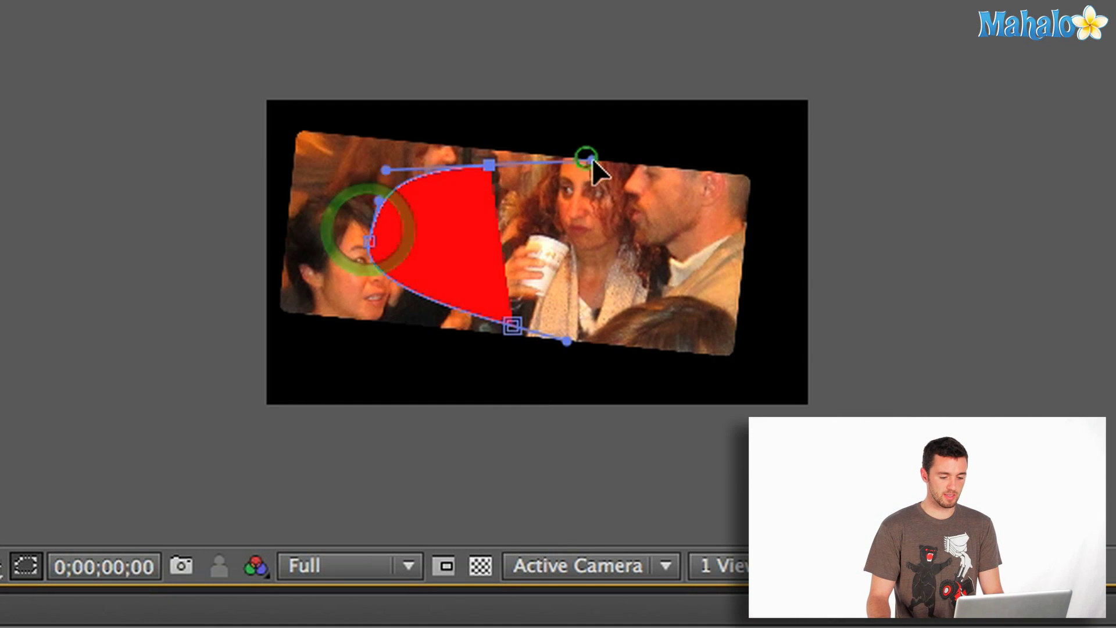
left_click_drag(637, 221, 634, 245)
left_click_drag(608, 295, 590, 305)
left_click(511, 325)
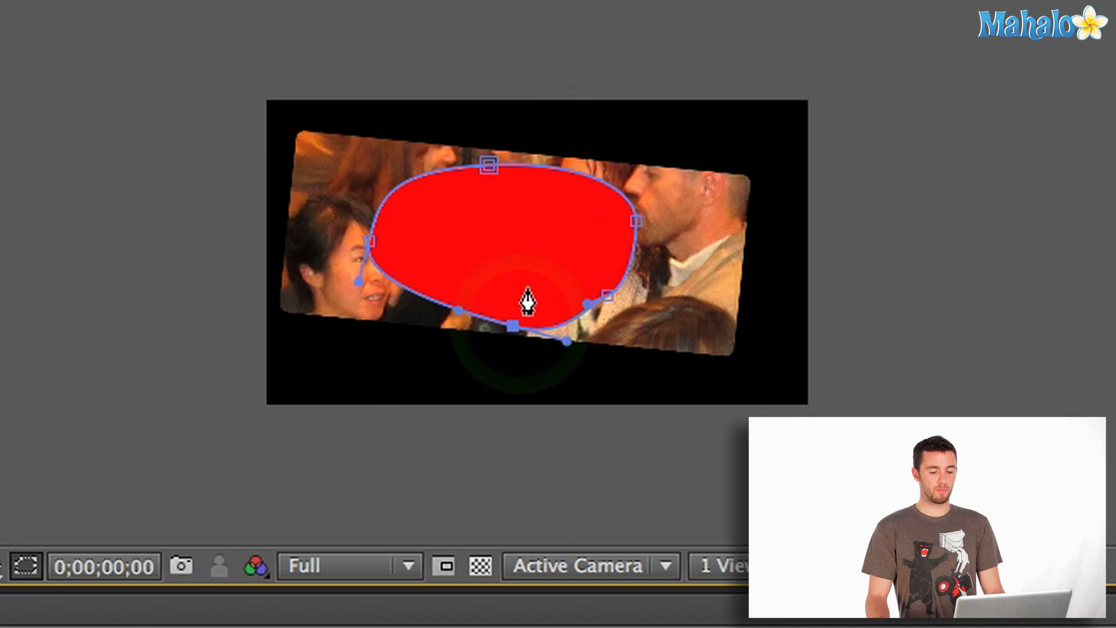
Draw a closed red triangle reaching to the photo's right edge
left_click_drag(719, 182, 675, 265)
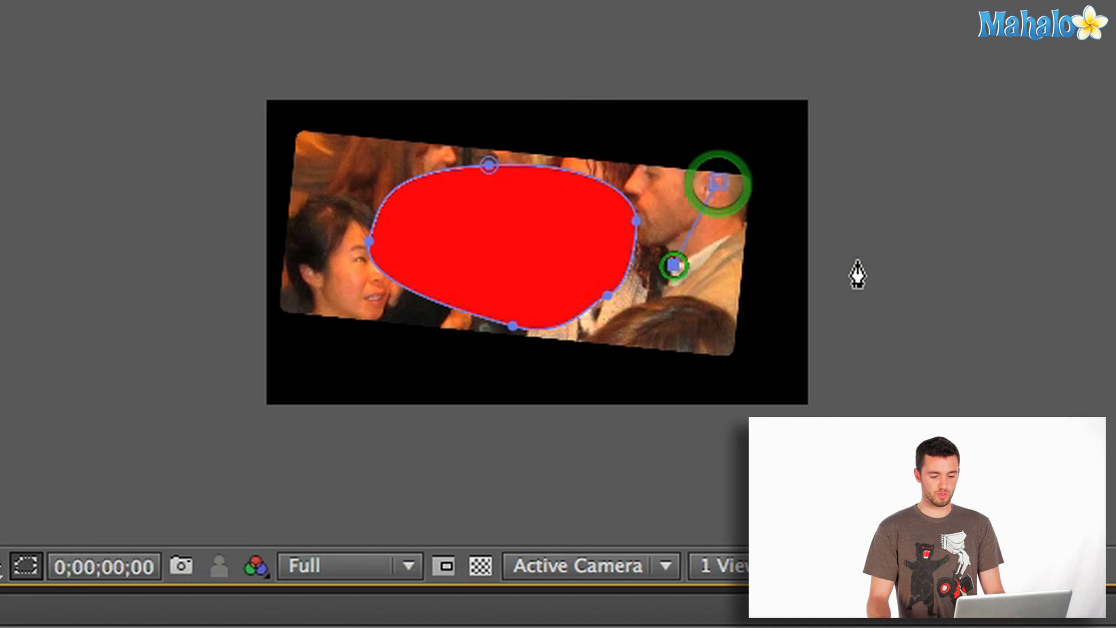
left_click(856, 259)
left_click(719, 182)
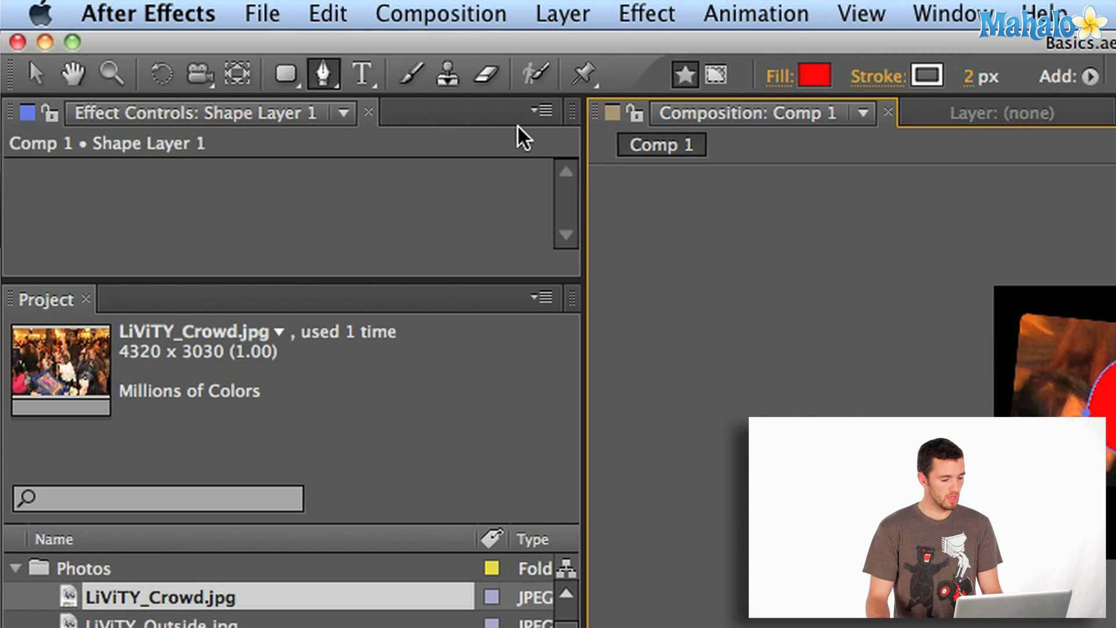
Type HAHAHA into a paragraph text box across the top of Comp 1, then commit it
left_click(360, 71)
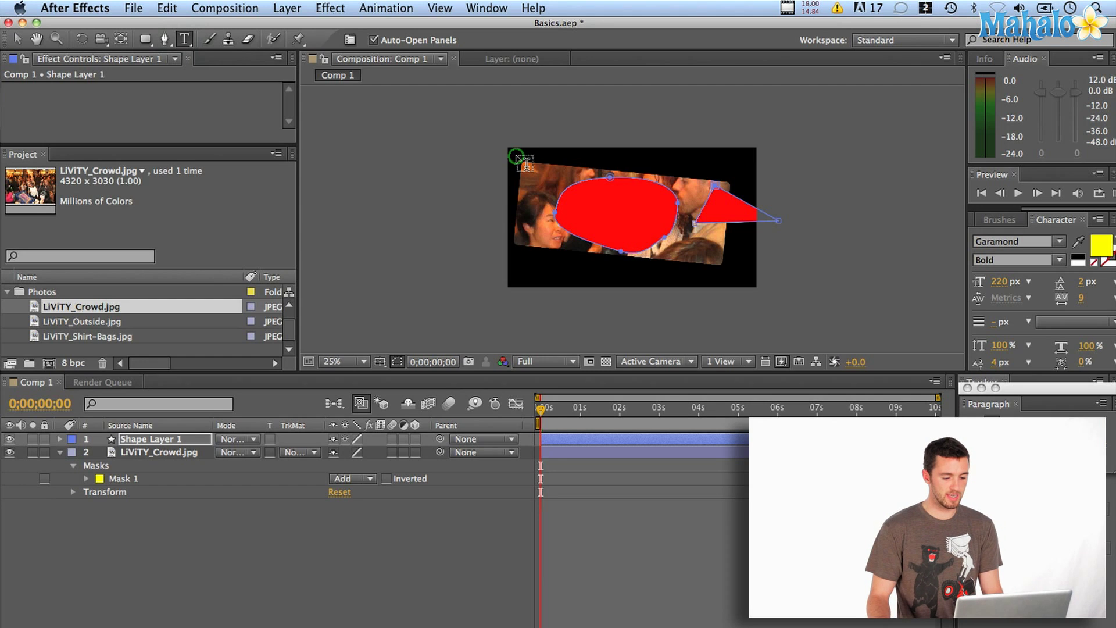
left_click_drag(517, 157, 741, 265)
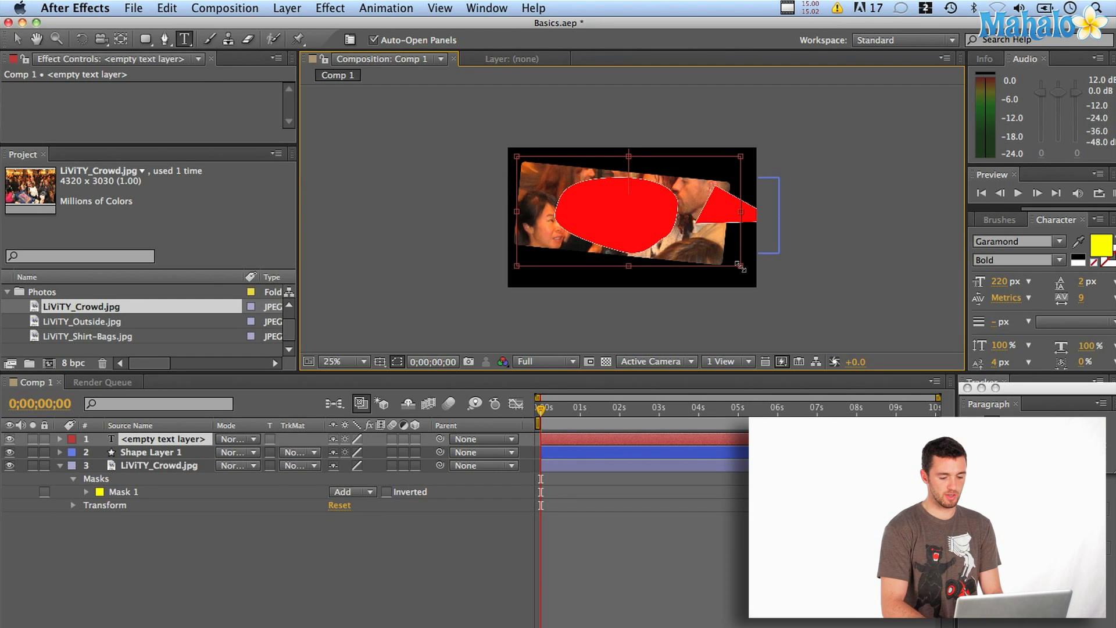
type("HAHAHA")
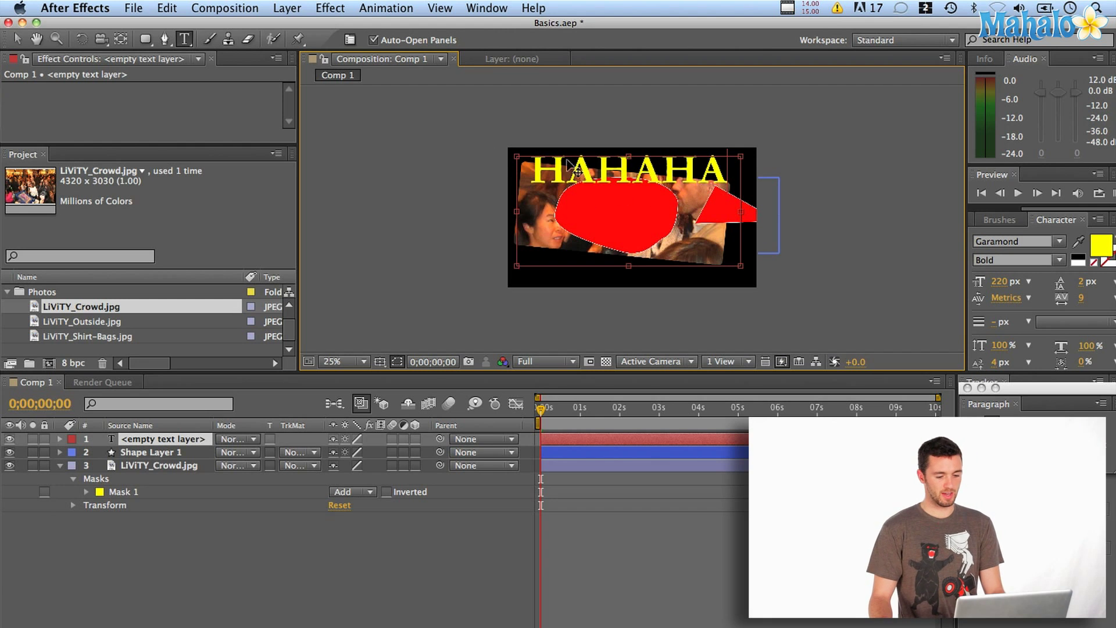
left_click(209, 41)
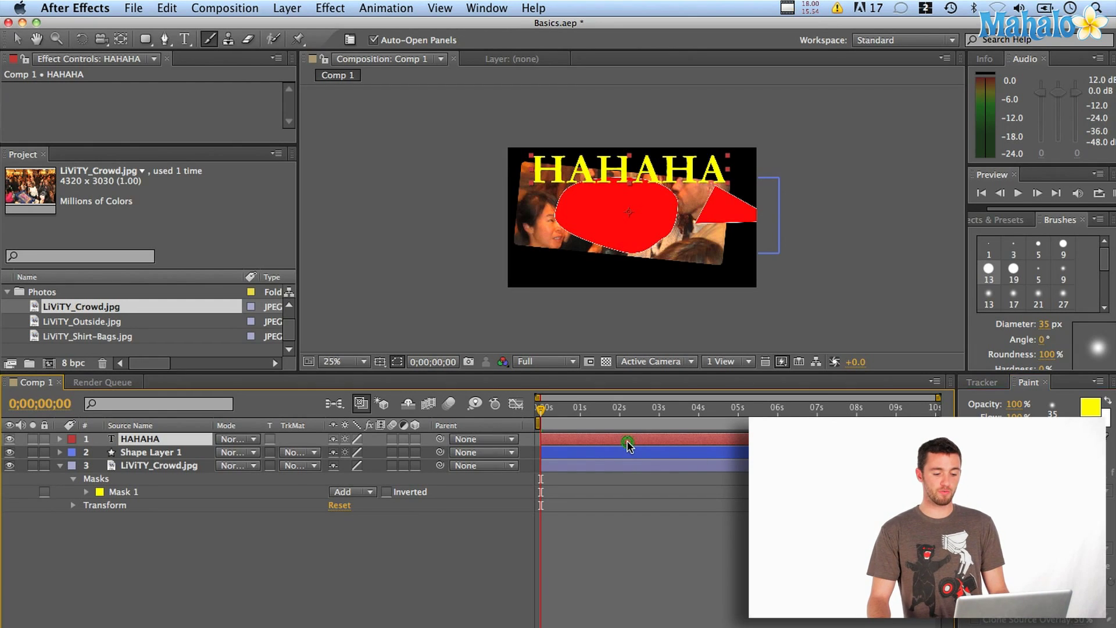
double_click(628, 443)
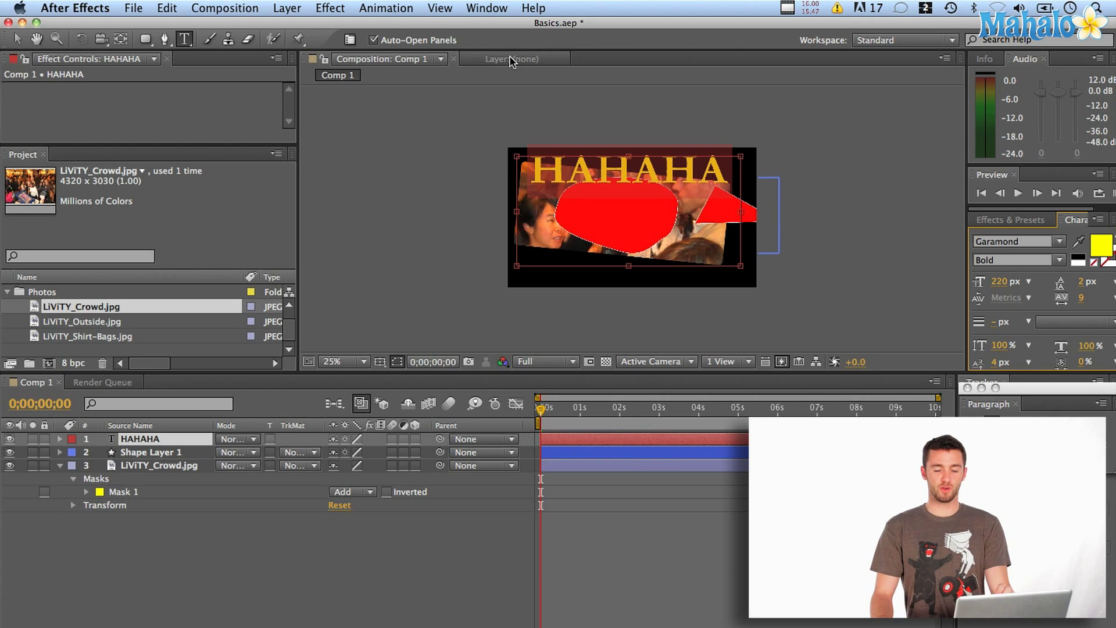
left_click(635, 489)
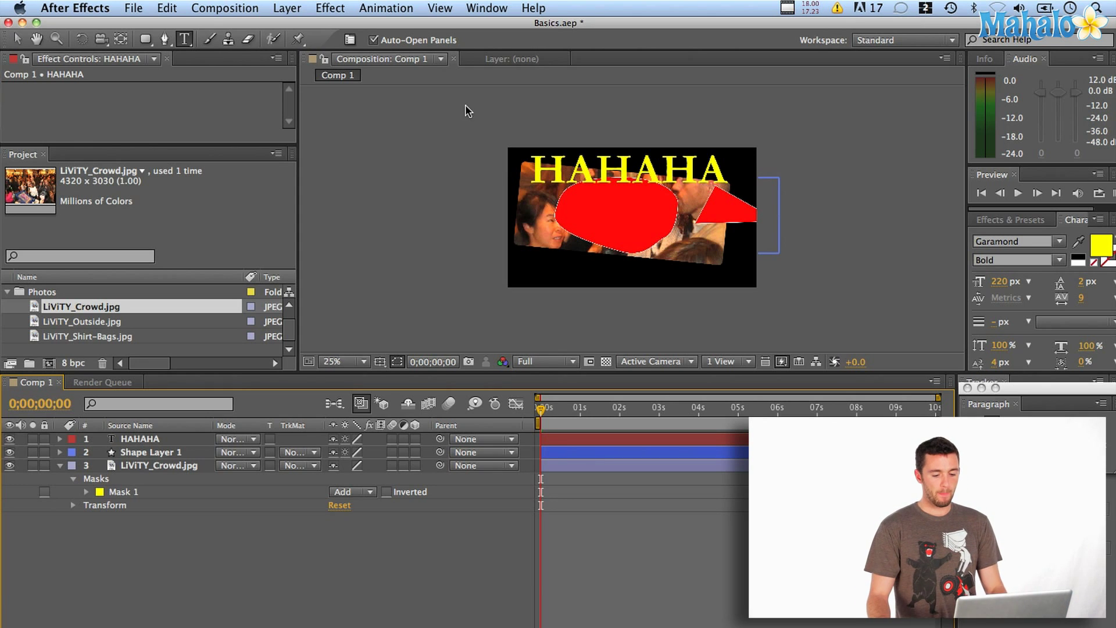
Bring up the Wiggler panel from the Window menu
left_click(488, 8)
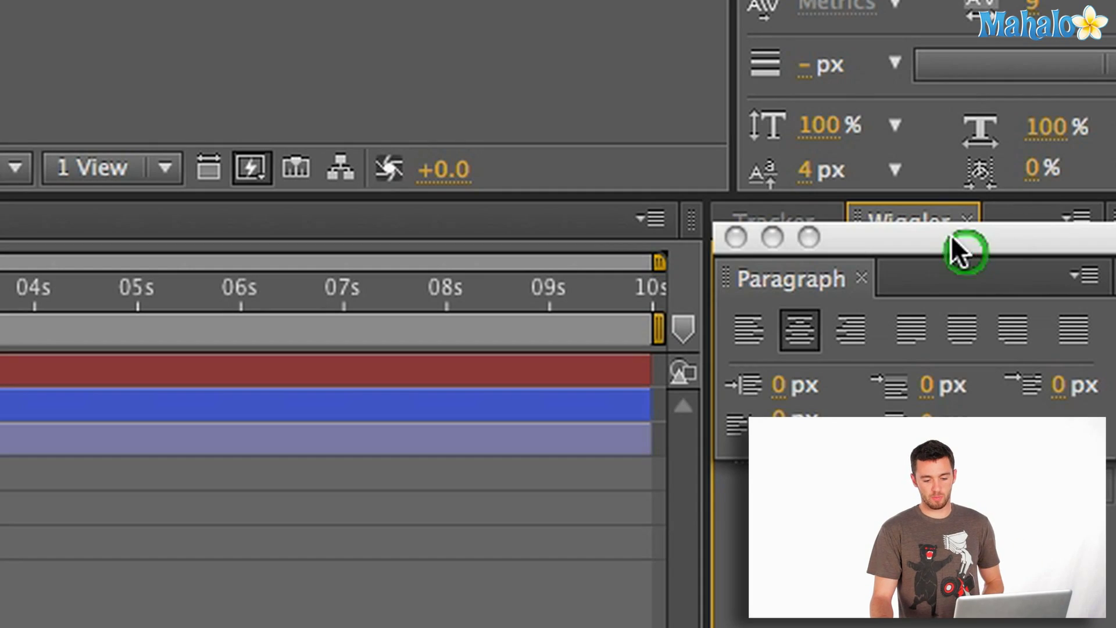
Drag the floating Paragraph window to the bottom and close it so the Wiggler settings show
left_click_drag(951, 235, 697, 624)
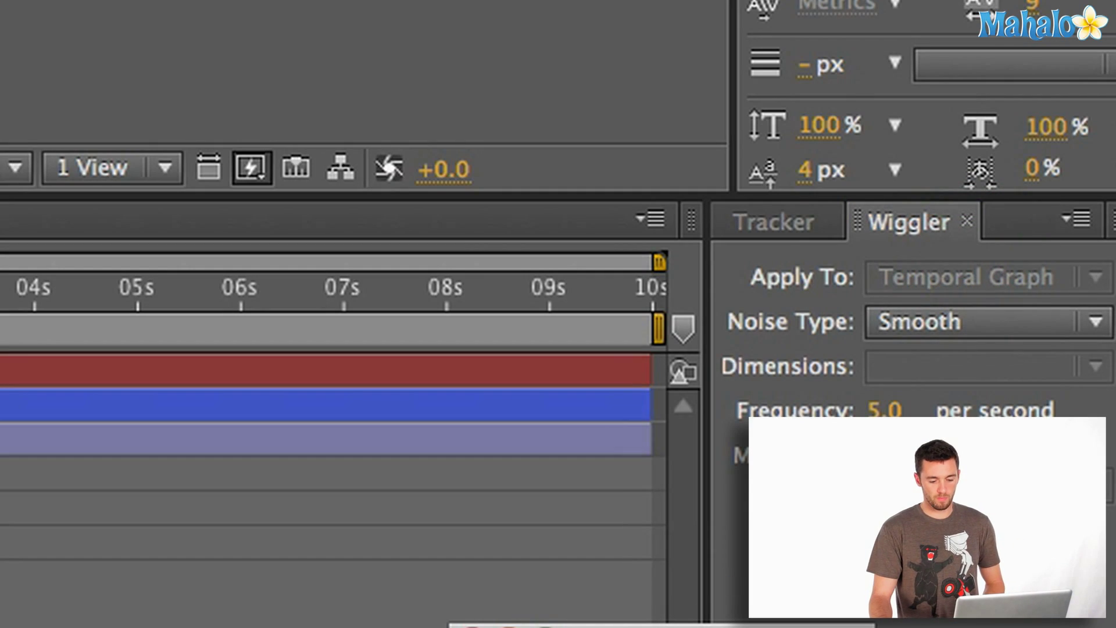
left_click(453, 623)
left_click(87, 1)
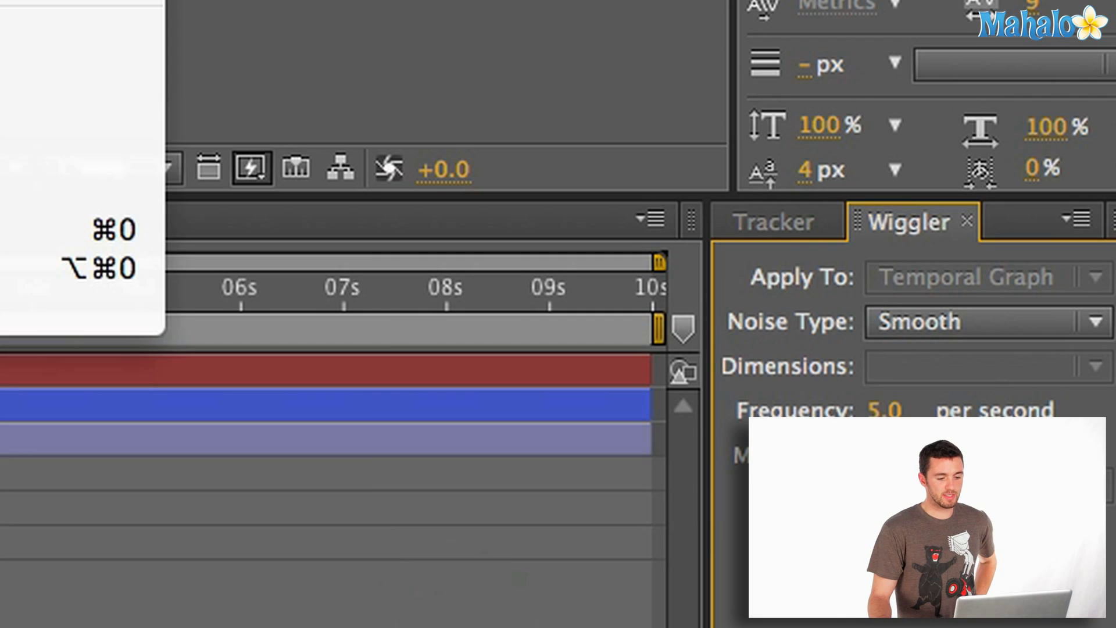